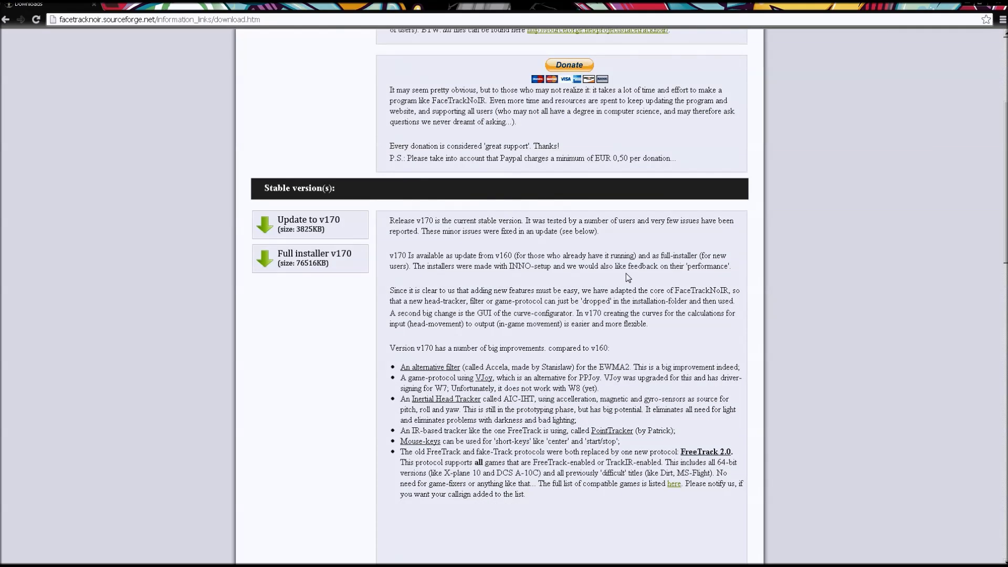
# Review the FaceTrackNoIR download page and put away the browser window
pyautogui.scroll(4, 503, 294)
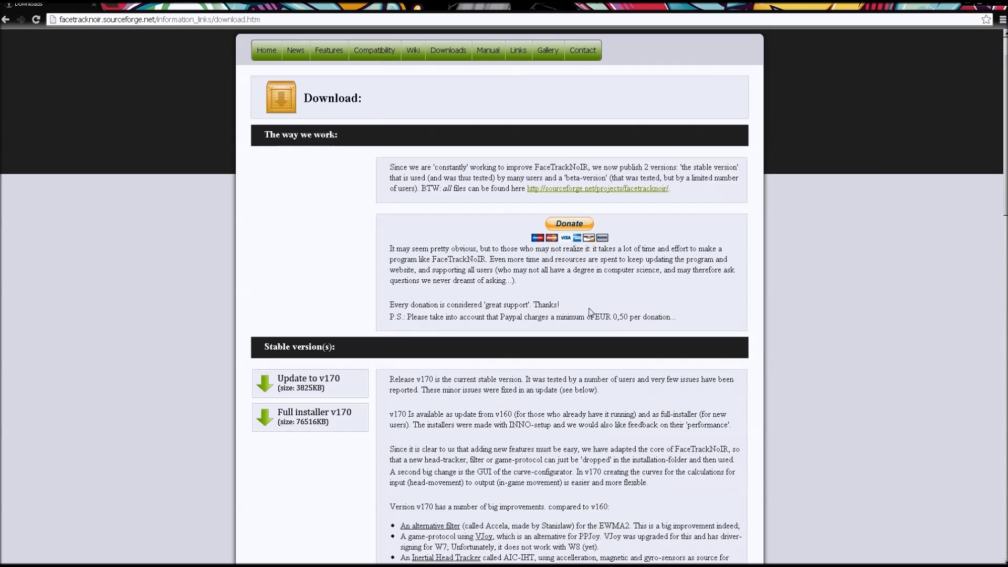
pyautogui.click(1002, 6)
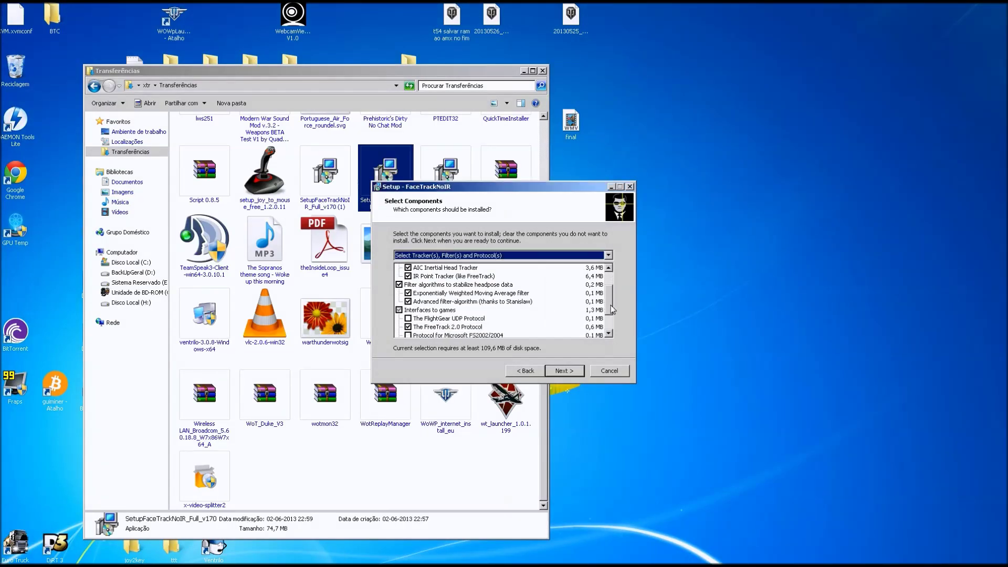
# Review the game interface components offered in the FaceTrackNoIR setup, then cancel the installation
pyautogui.moveTo(612, 309); pyautogui.dragTo(612, 329)
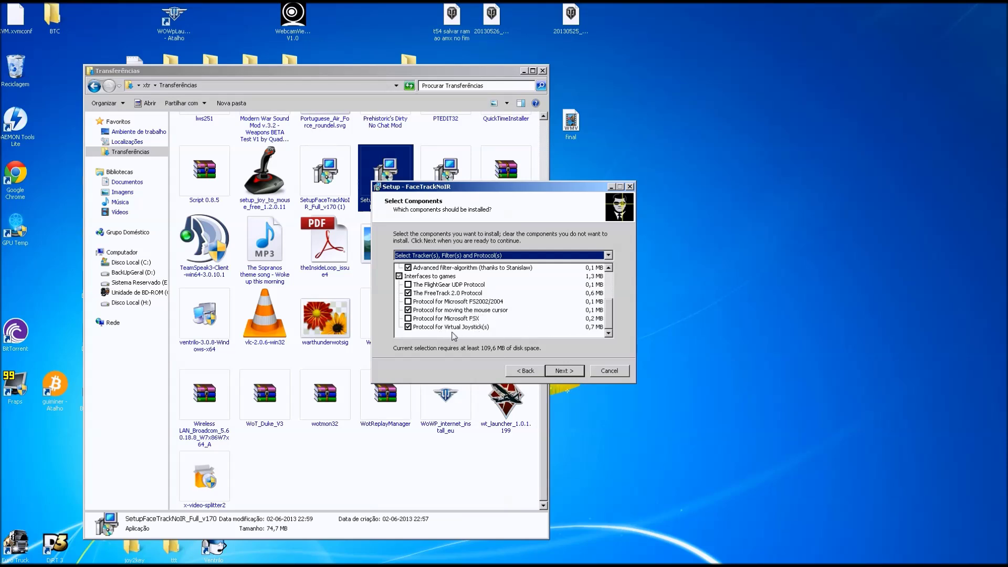
pyautogui.click(542, 71)
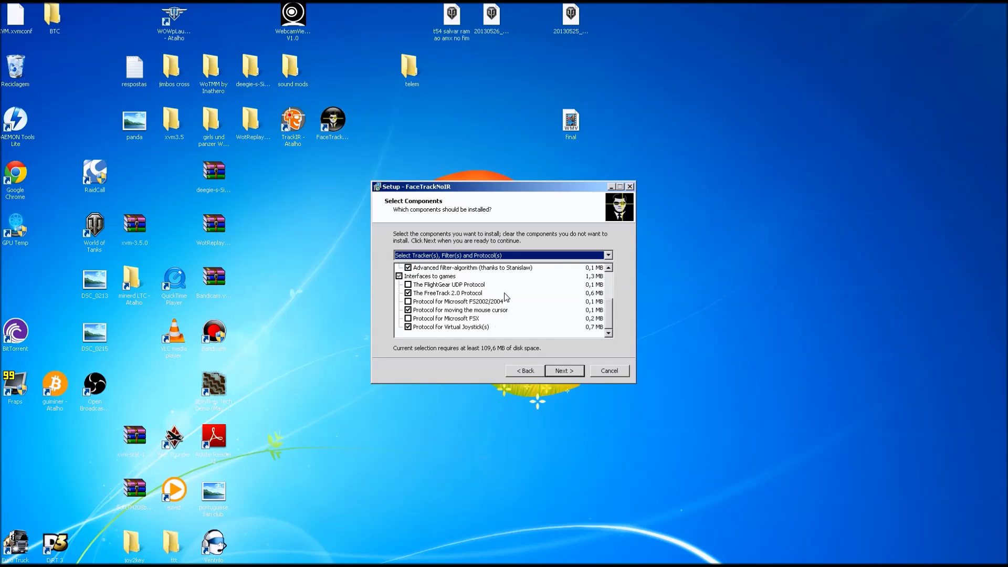
pyautogui.click(619, 373)
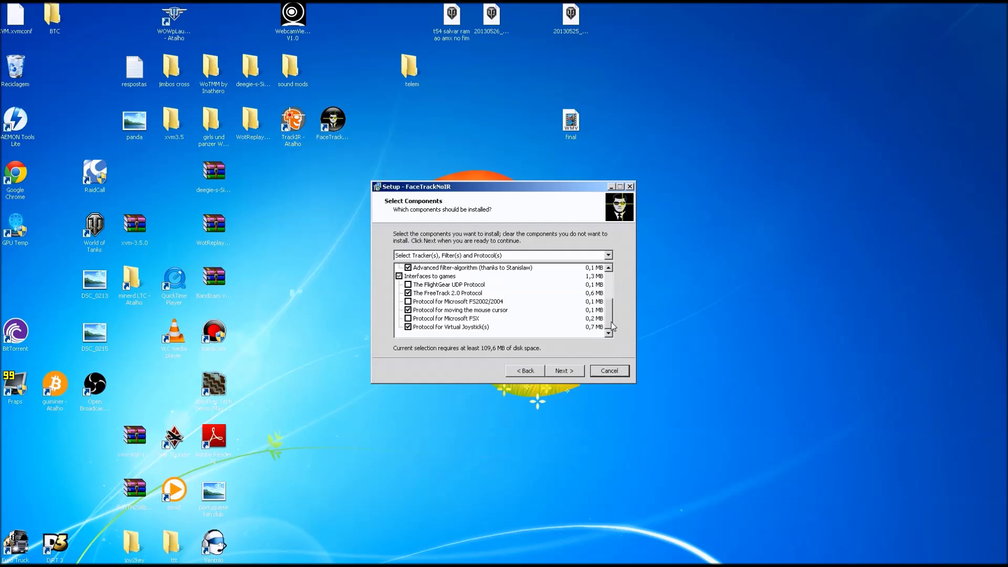
pyautogui.scroll(5, 612, 327)
pyautogui.scroll(-5, 616, 314)
pyautogui.click(609, 370)
pyautogui.click(539, 336)
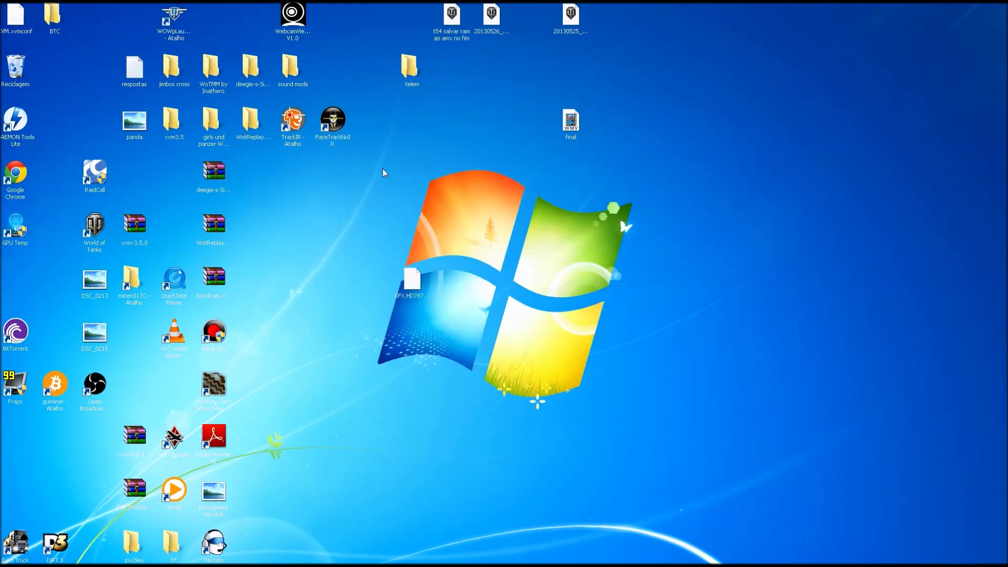
# Open the file location of the FaceTrackNoIR desktop shortcut
pyautogui.click(304, 127)
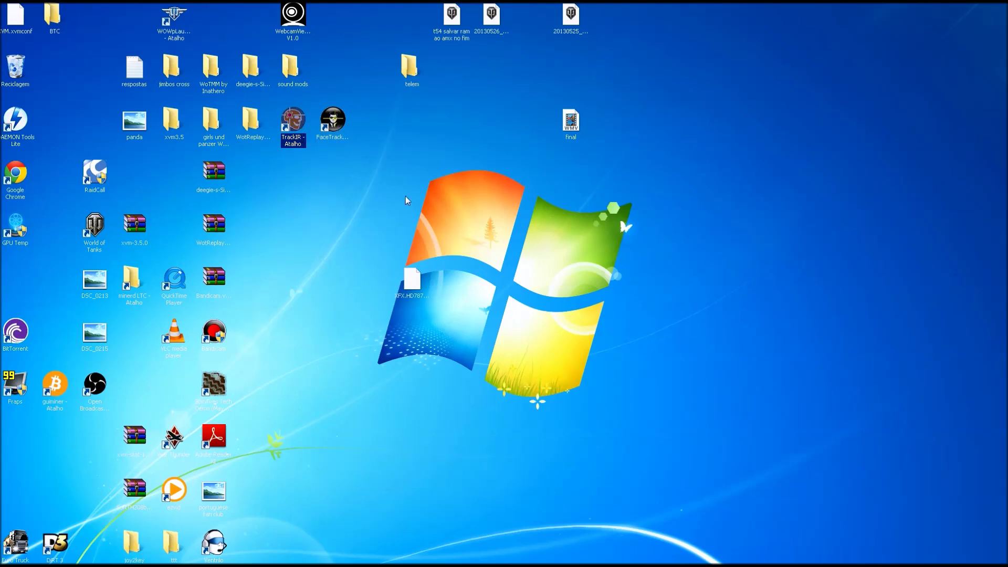
pyautogui.rightClick(342, 123)
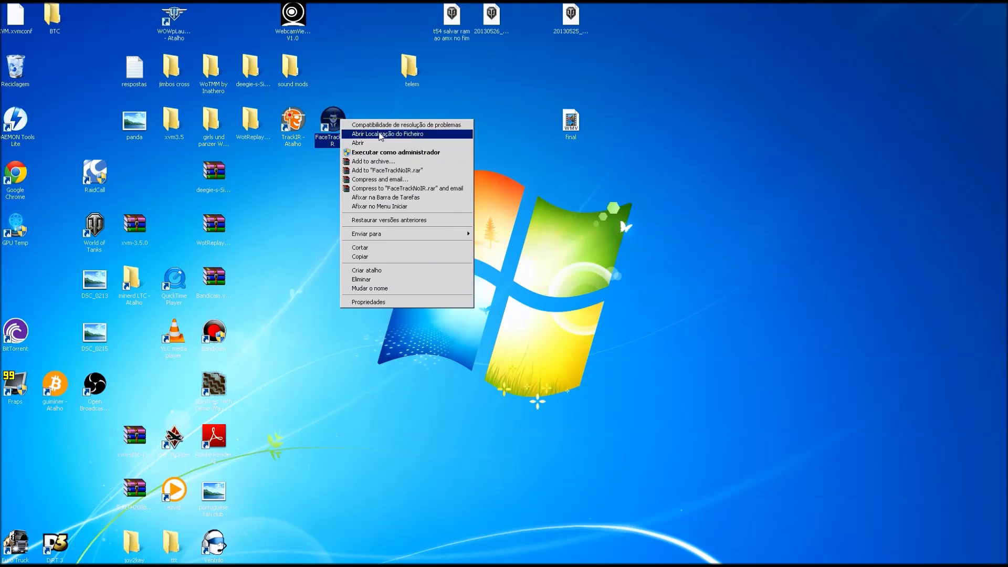
pyautogui.click(441, 99)
pyautogui.rightClick(342, 116)
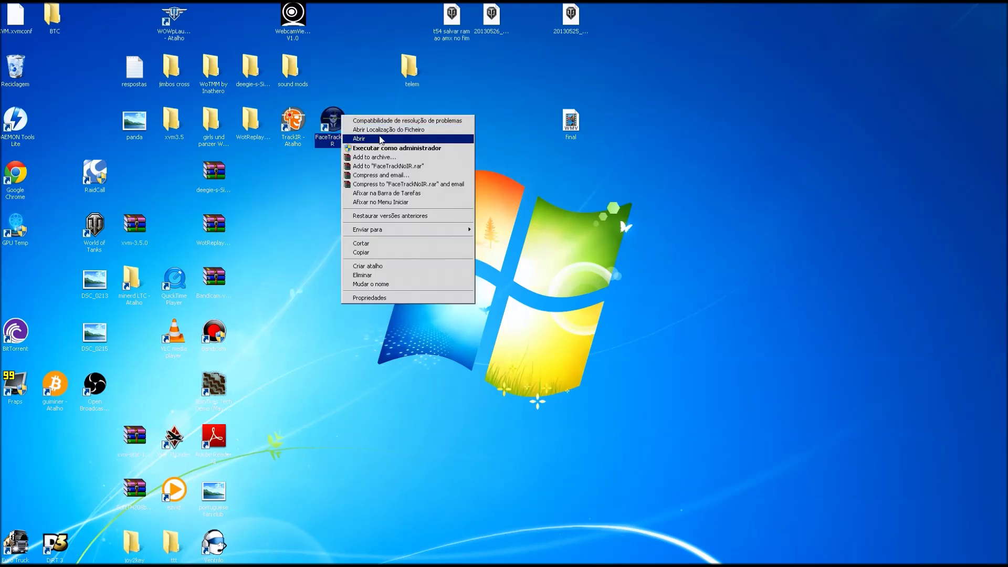
pyautogui.click(390, 130)
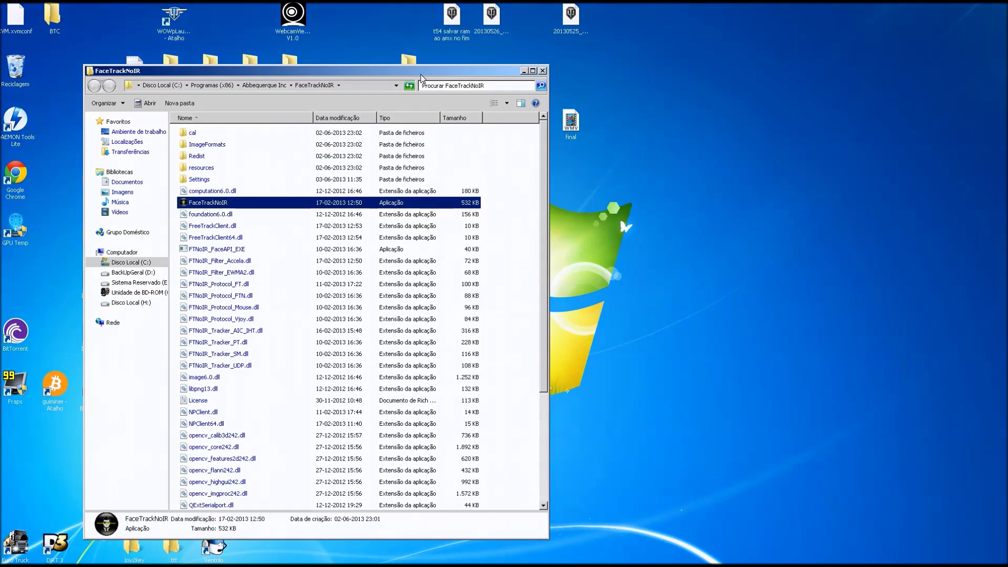
# Locate the TrackIR application in the FaceTrackNoIR installation folder, then close the folder window
pyautogui.moveTo(474, 73); pyautogui.dragTo(767, 44)
pyautogui.scroll(-5, 667, 158)
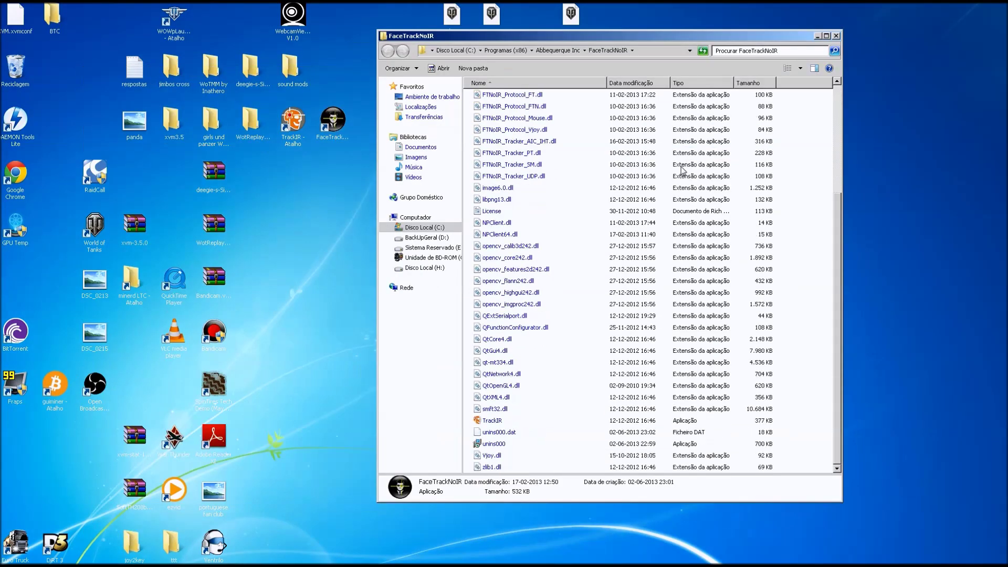
pyautogui.click(498, 422)
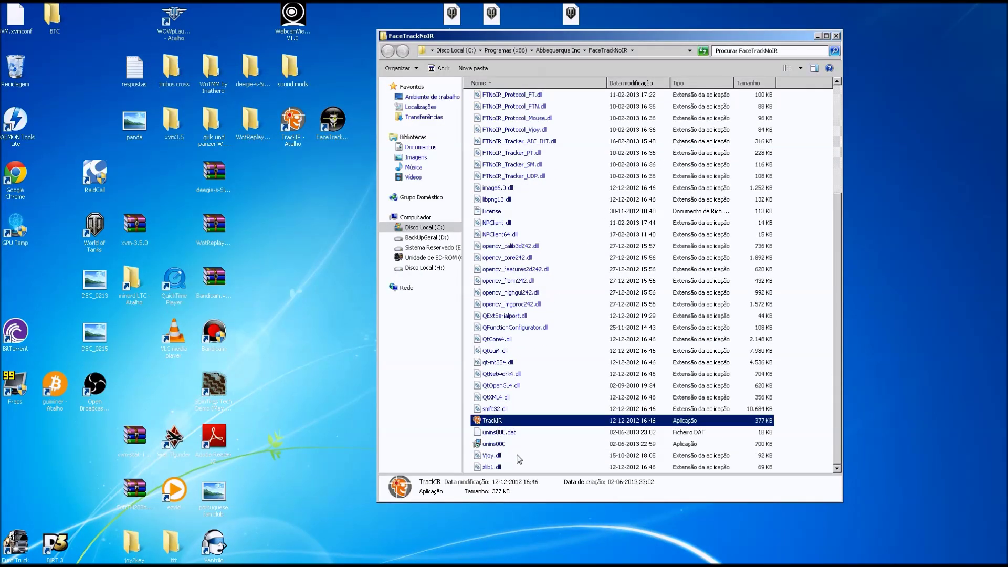
pyautogui.rightClick(507, 422)
pyautogui.press('Escape')
pyautogui.press('F2')
pyautogui.click(836, 37)
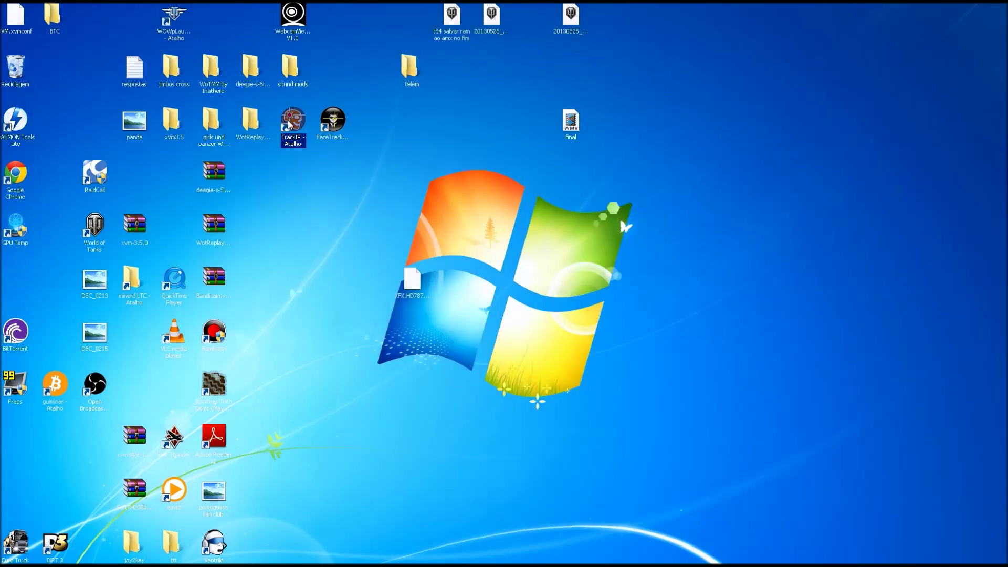
pyautogui.click(332, 117)
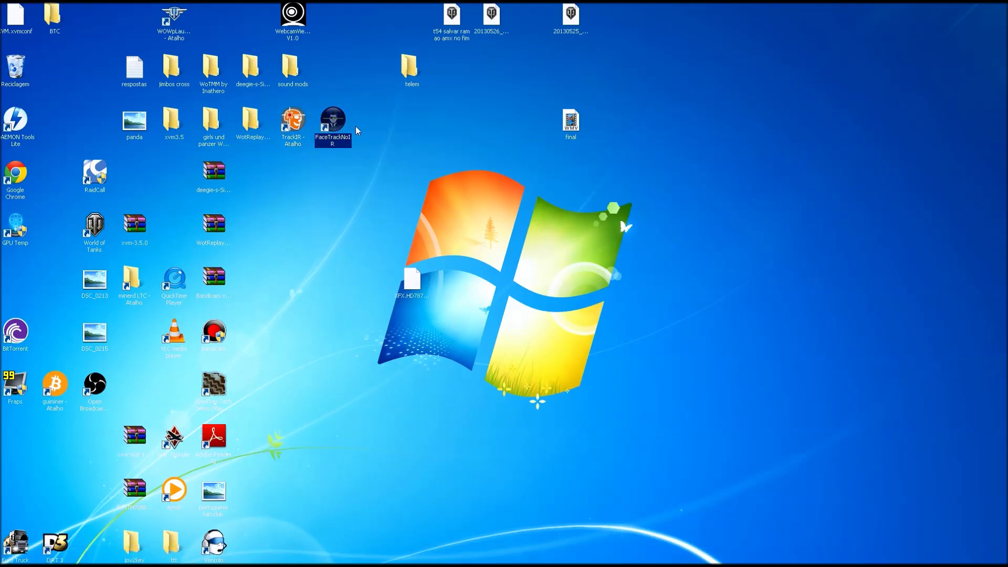
pyautogui.click(373, 124)
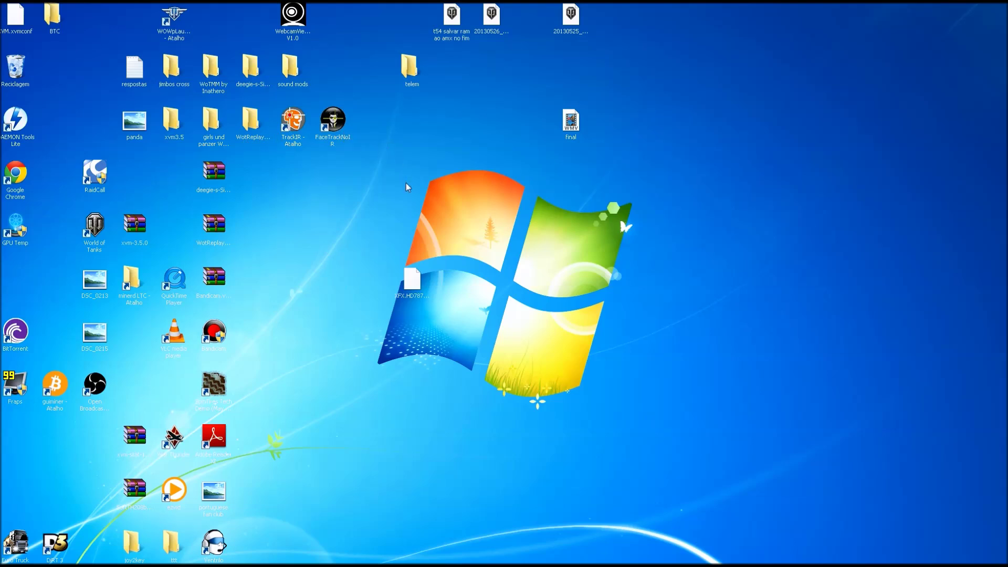
pyautogui.click(303, 139)
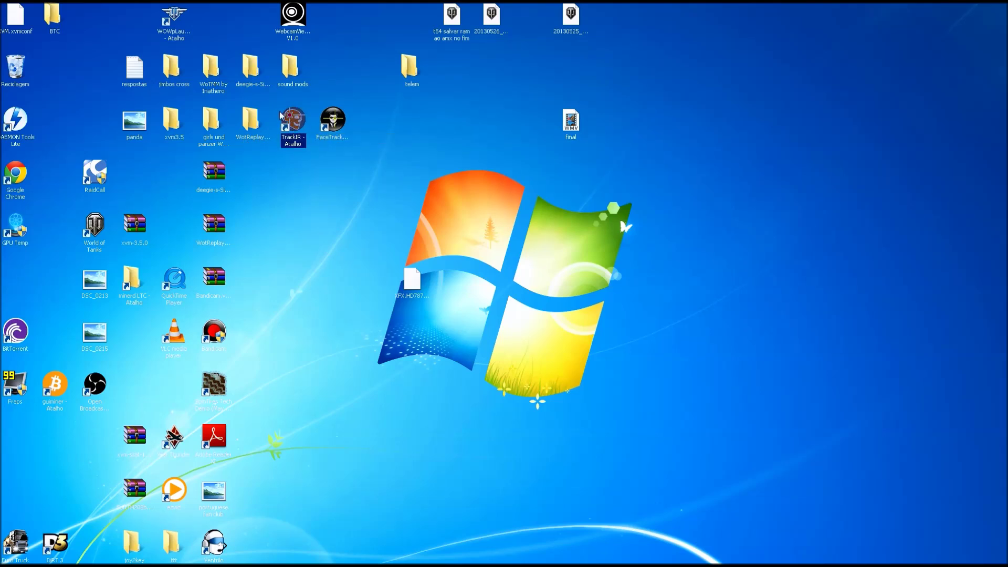
pyautogui.click(329, 122)
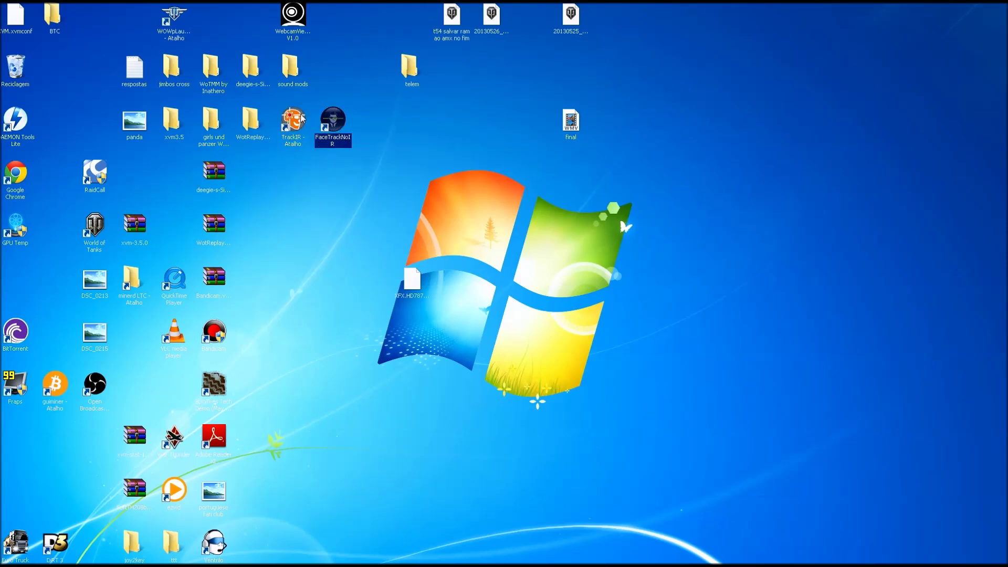
pyautogui.click(290, 124)
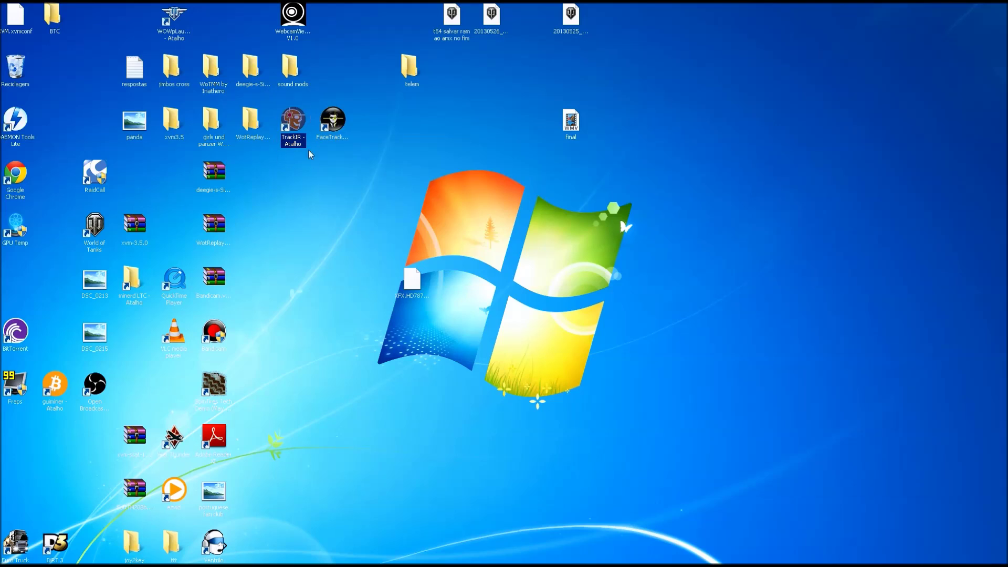
# Switch to FaceTrackNoIR and start head tracking with the war thunder sem Z.ini profile
pyautogui.click(239, 559)
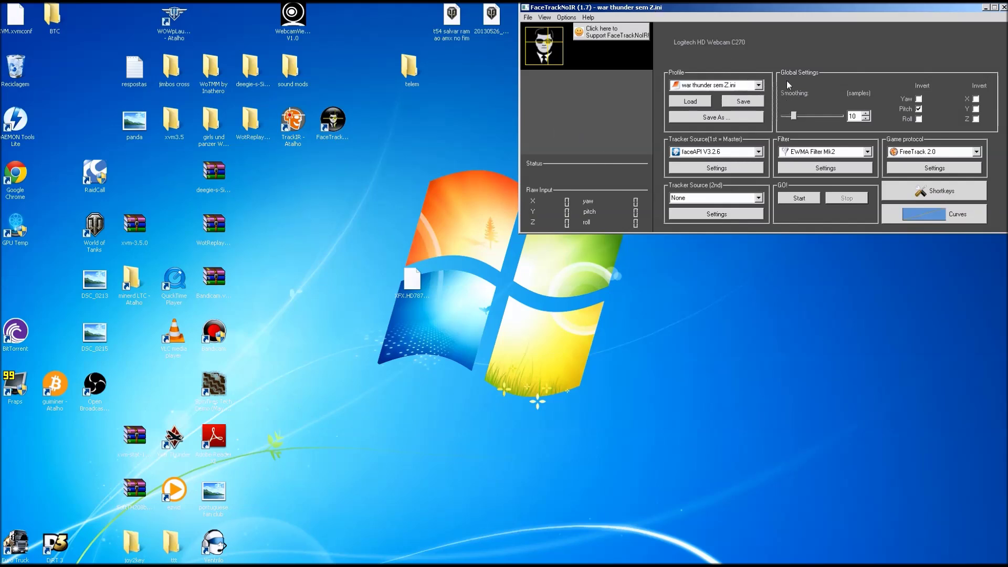
pyautogui.click(759, 85)
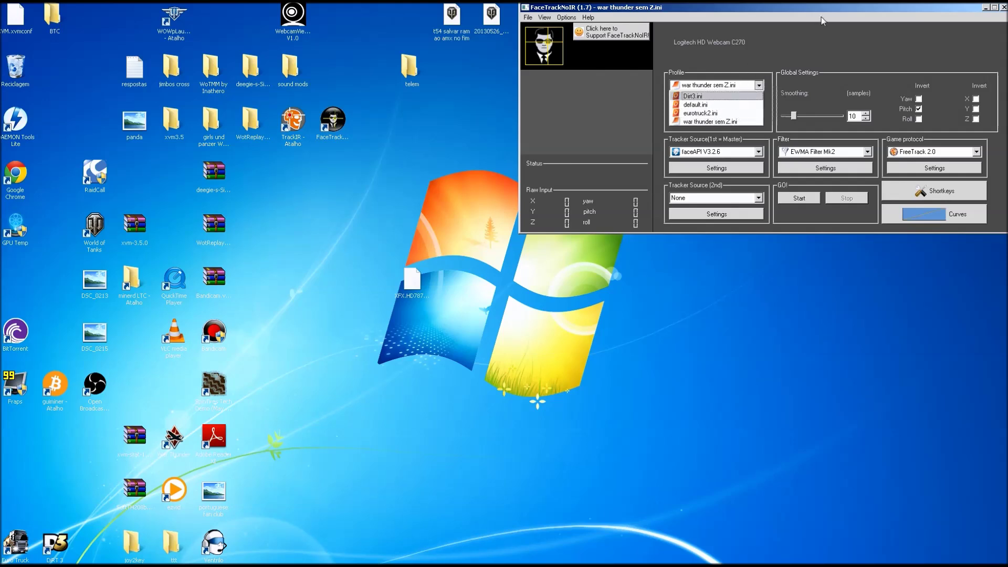
pyautogui.click(807, 45)
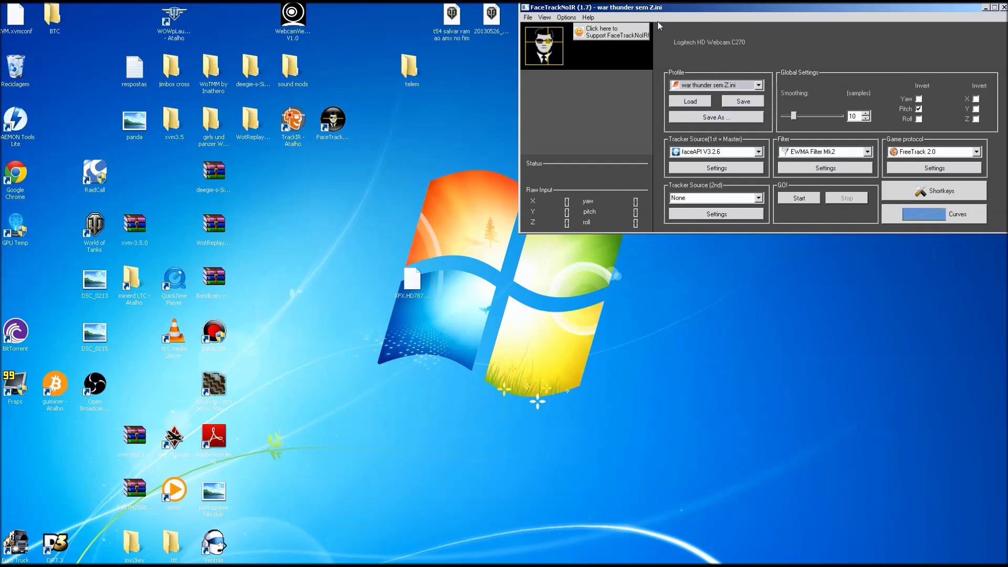
pyautogui.click(798, 200)
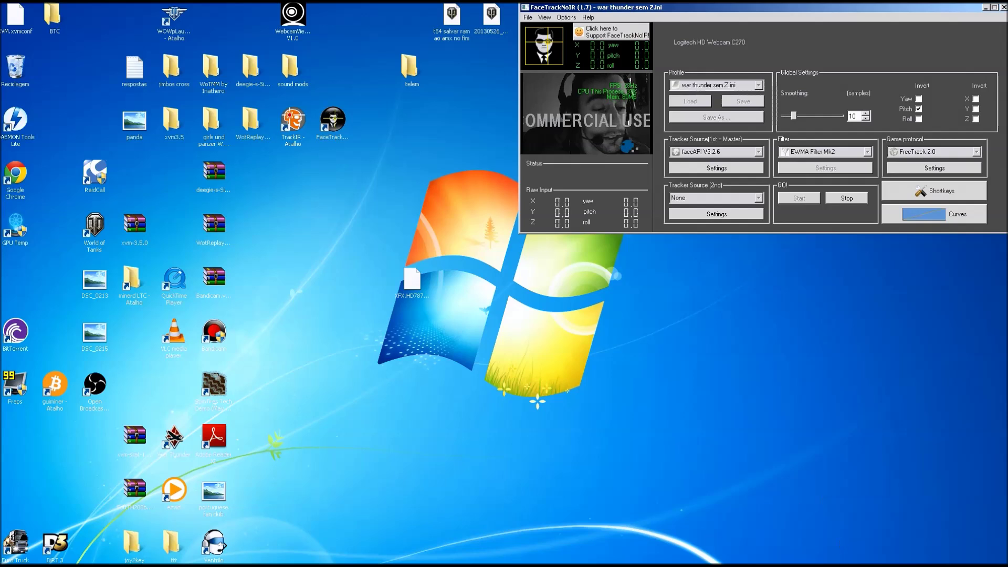
# Review the enabled axes in the faceAPI tracker settings and close them, discarding any changes
pyautogui.moveTo(832, 566)
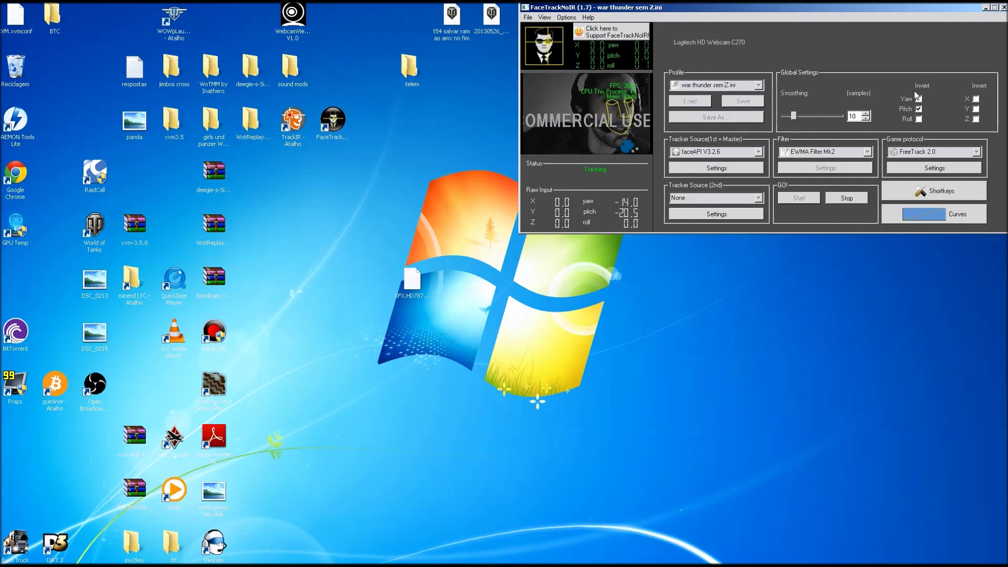
pyautogui.click(712, 168)
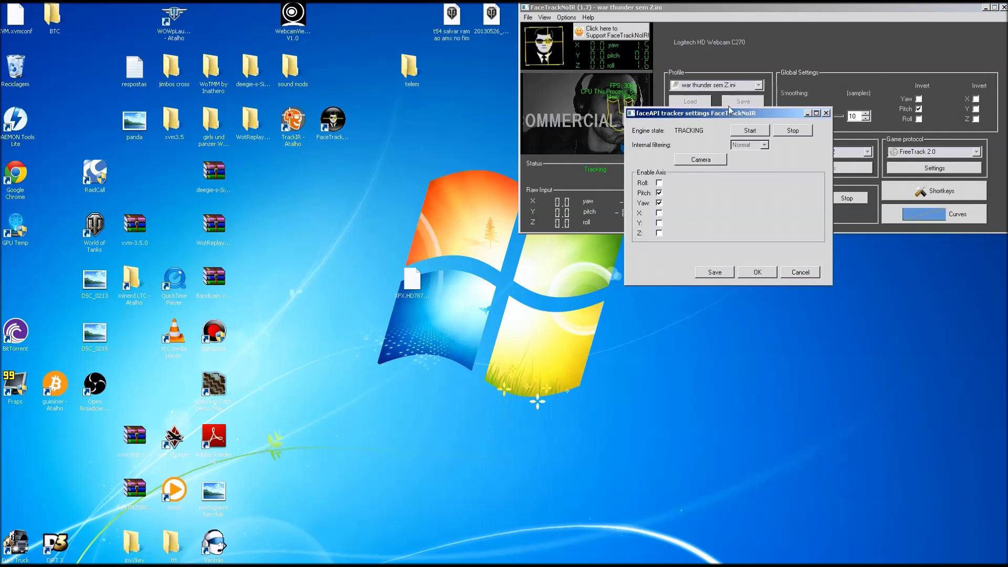
pyautogui.moveTo(733, 119); pyautogui.dragTo(663, 184)
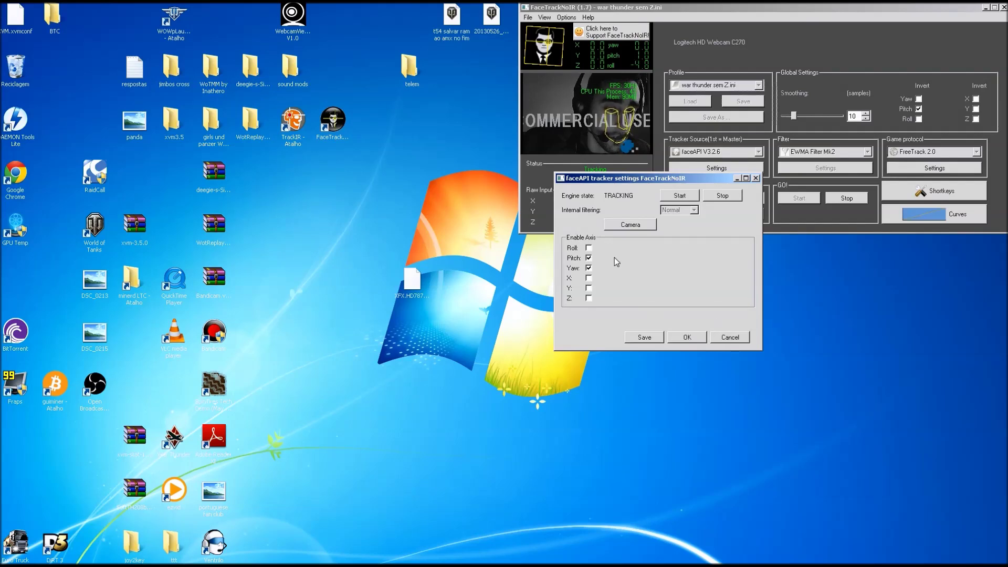
pyautogui.click(732, 338)
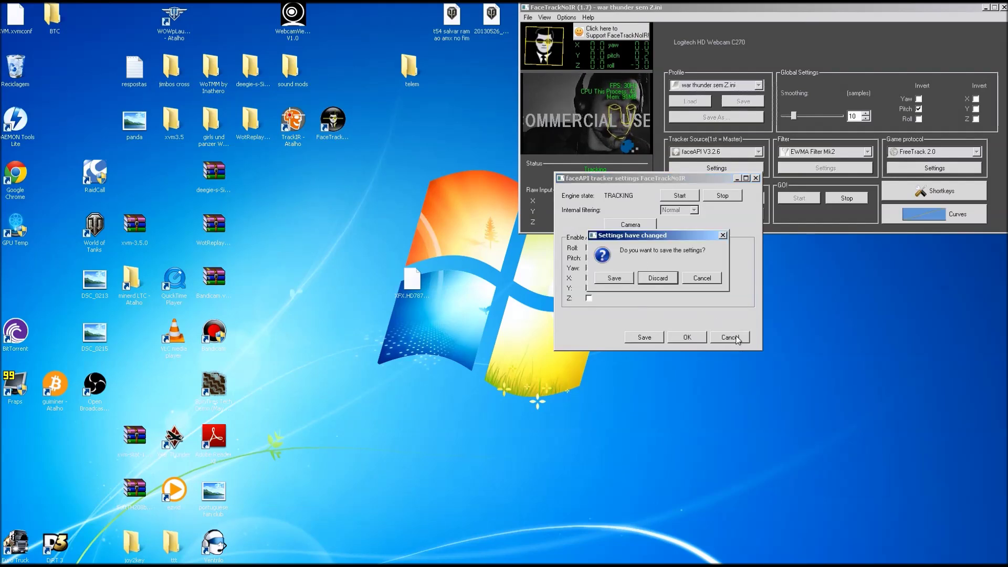
pyautogui.click(659, 278)
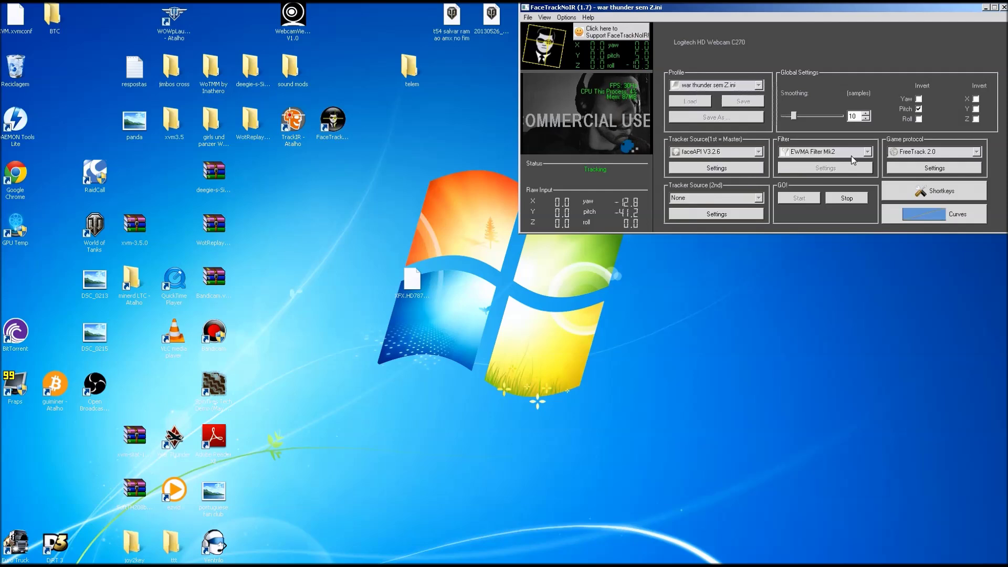
# Open the FreeTrack 2.0 protocol settings and check Windows Task Manager for the TrackIR.exe process
pyautogui.click(949, 169)
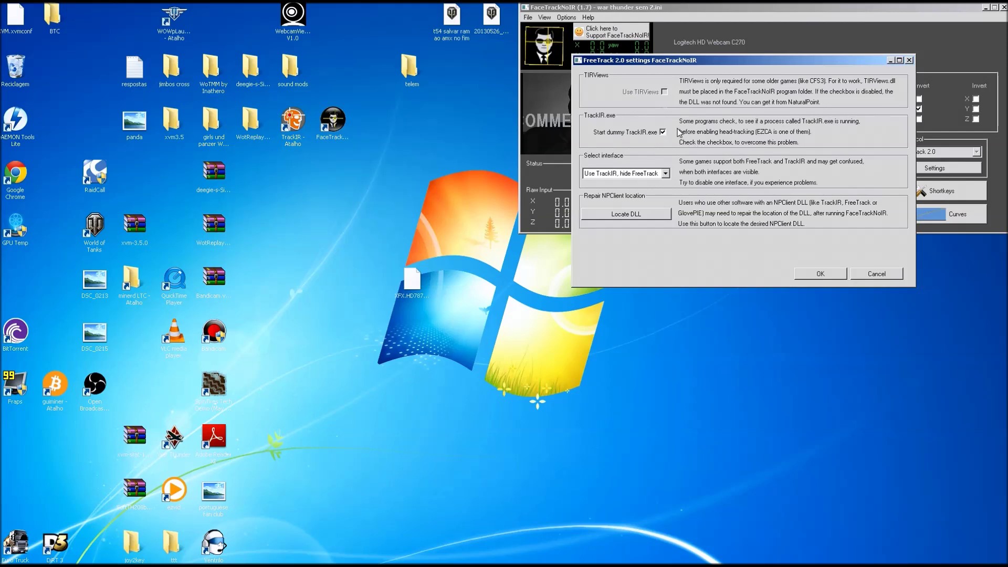
pyautogui.click(576, 43)
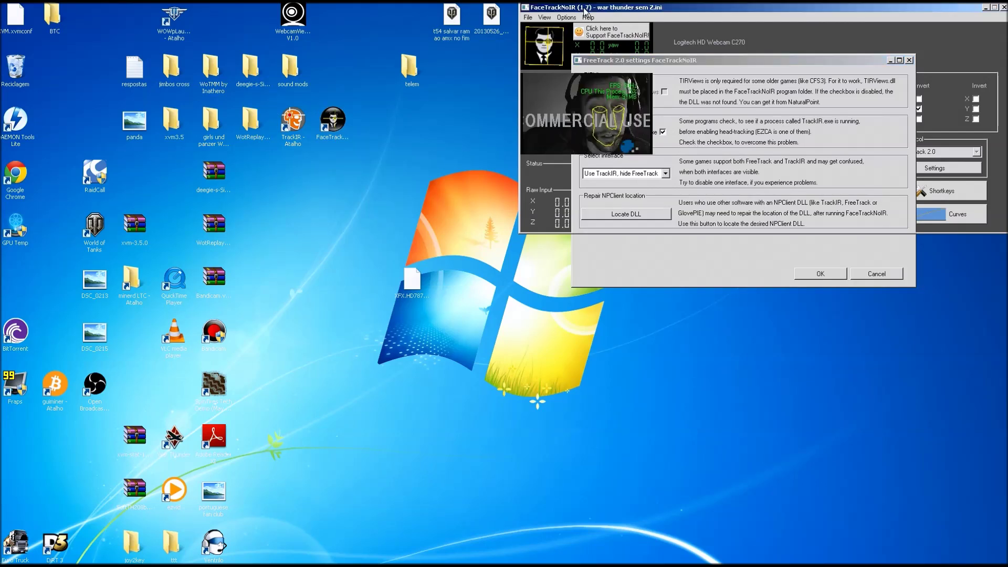
pyautogui.rightClick(432, 556)
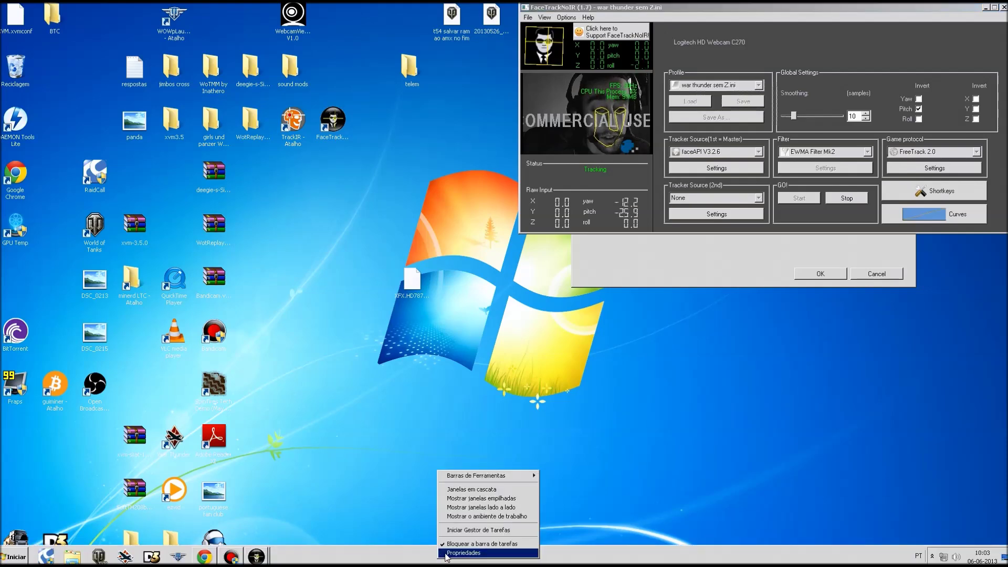
pyautogui.click(483, 535)
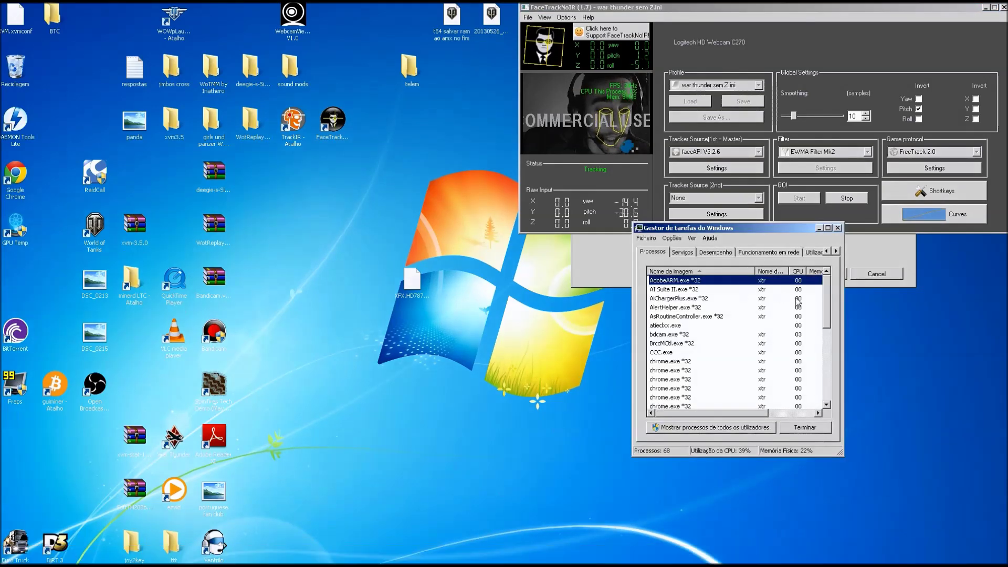
pyautogui.moveTo(828, 295); pyautogui.dragTo(811, 390)
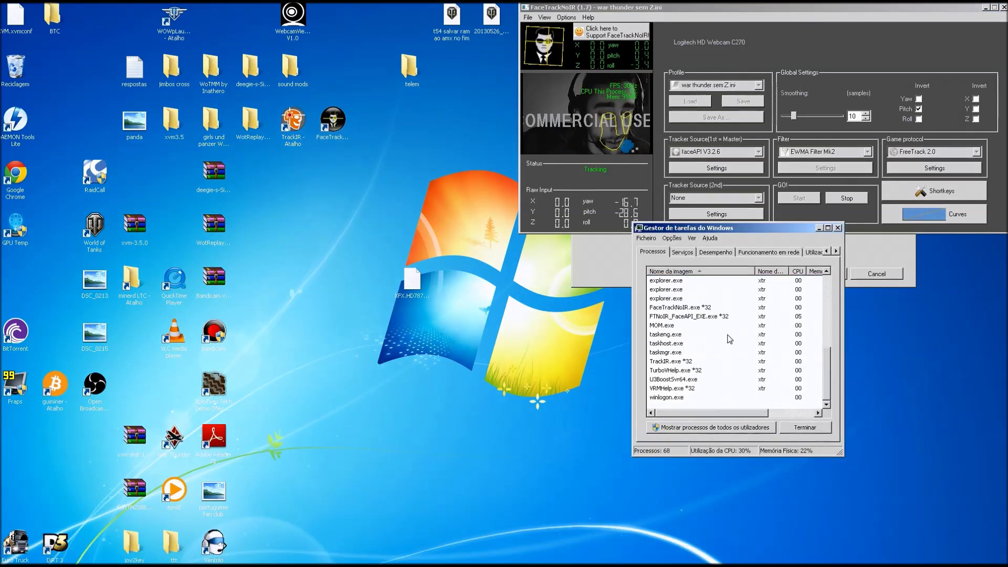
pyautogui.click(838, 227)
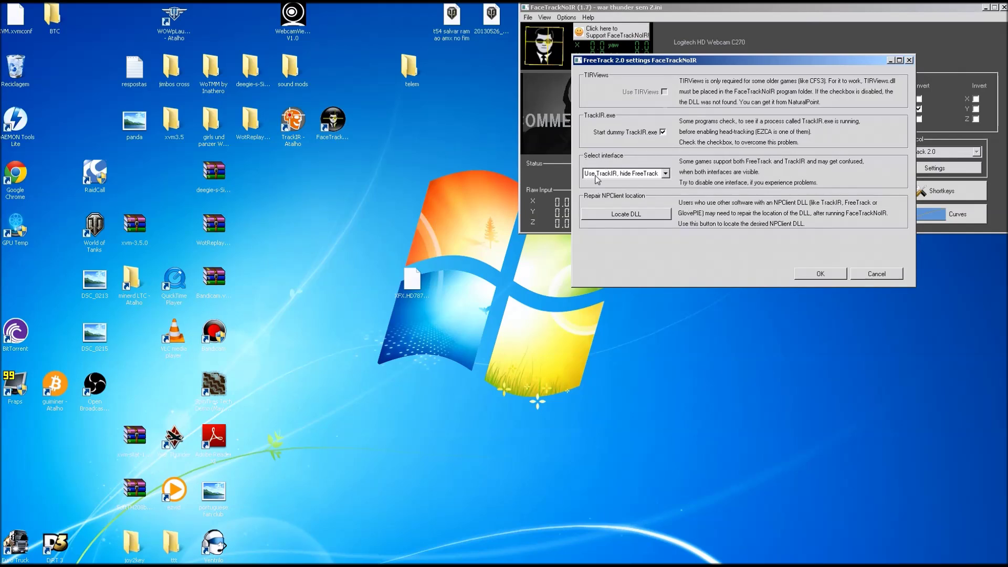
# Choose "Use TrackIR, hide FreeTrack" as the FreeTrack 2.0 interface and accept the settings
pyautogui.click(665, 176)
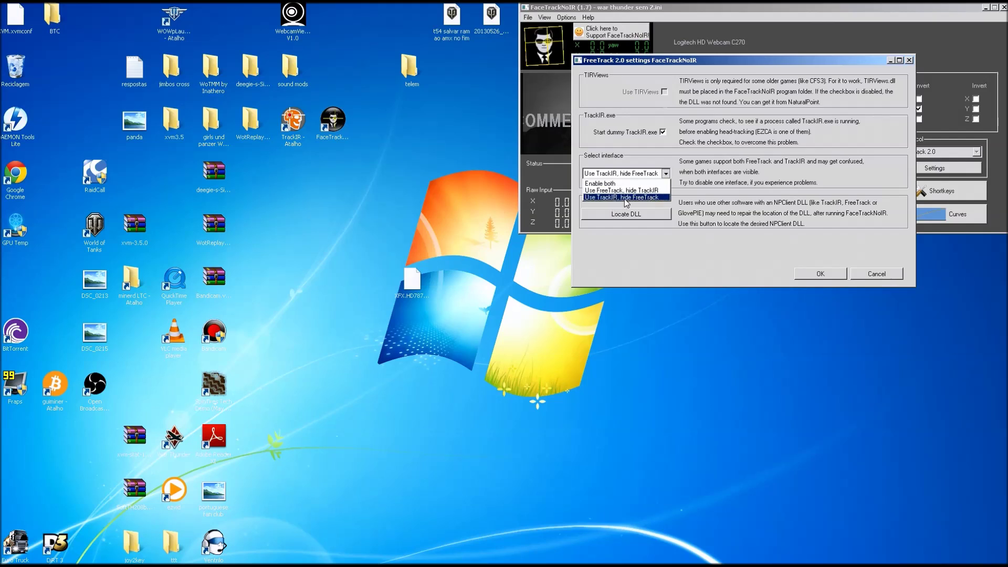
pyautogui.click(817, 270)
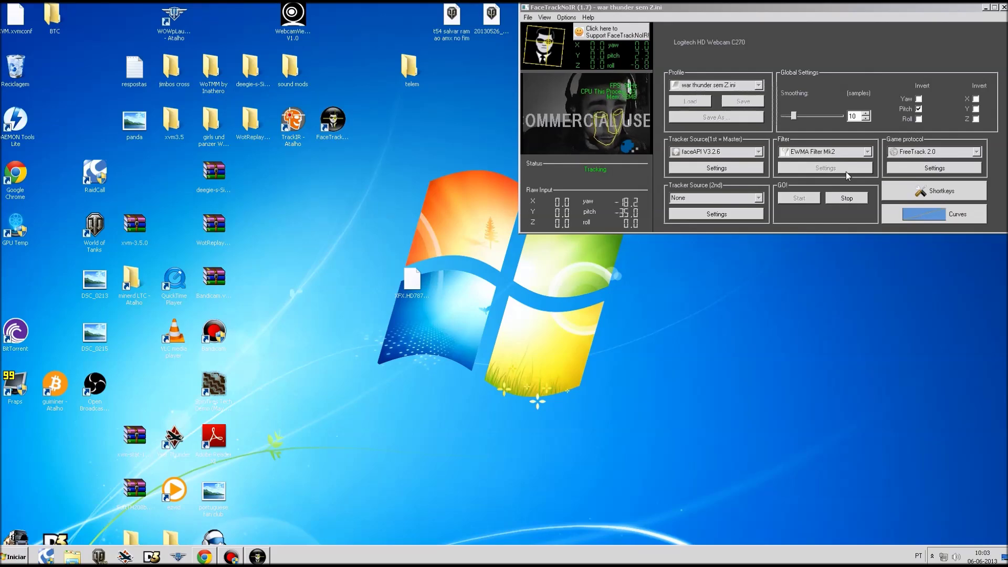
# Review the keyboard and mouse shortcuts for centering and start/stop, closing the shortcut settings without saving changes
pyautogui.click(912, 193)
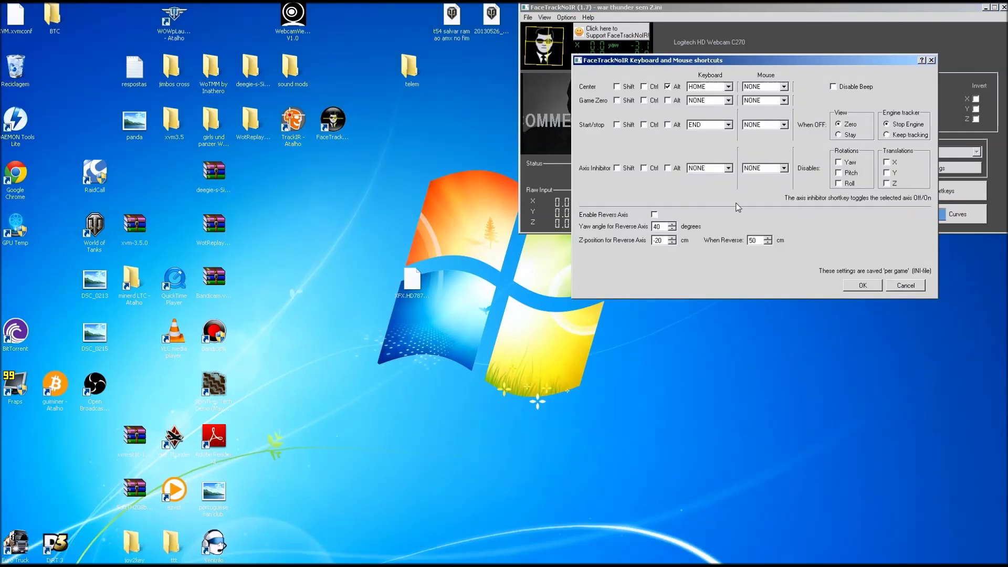
pyautogui.moveTo(684, 61); pyautogui.dragTo(659, 210)
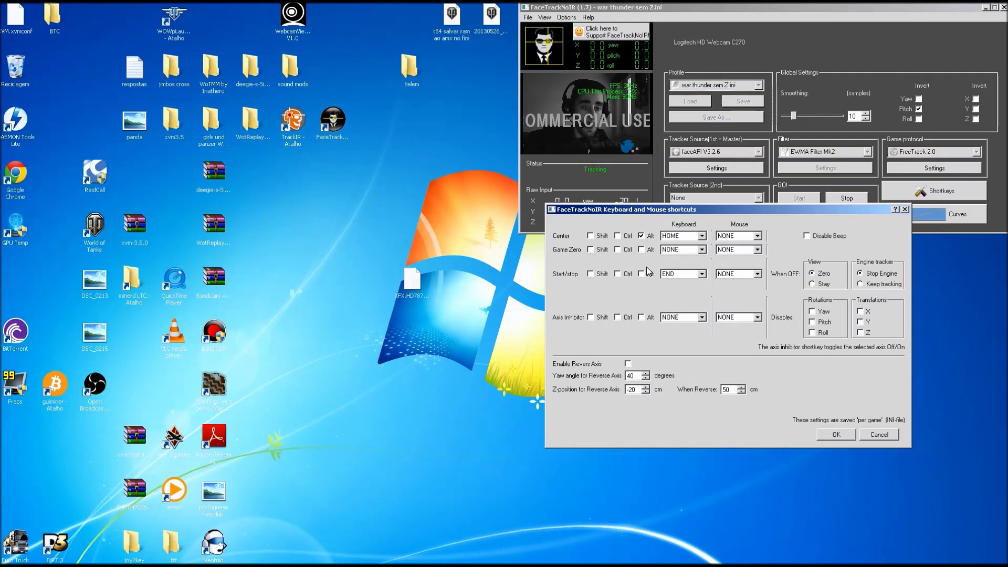
pyautogui.click(905, 209)
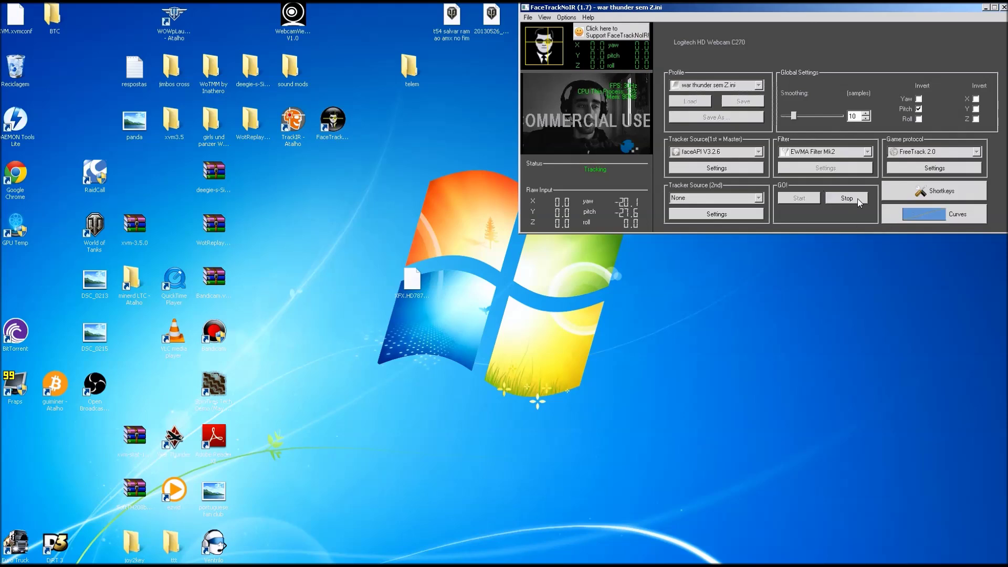
# Open the tracking curves, place their window just below the main FaceTrackNoIR window, and recenter the head tracking
pyautogui.click(945, 216)
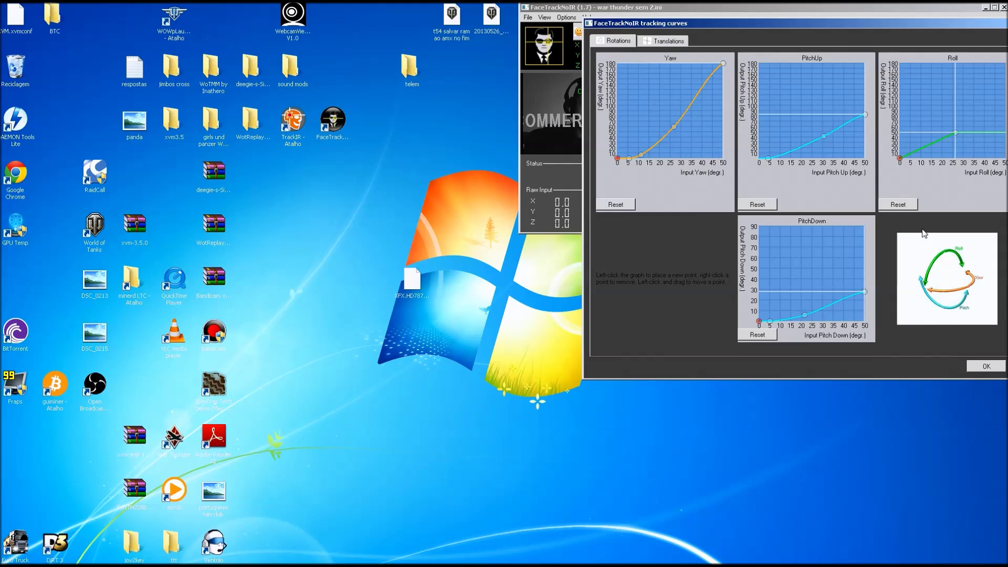
pyautogui.moveTo(840, 27); pyautogui.dragTo(789, 235)
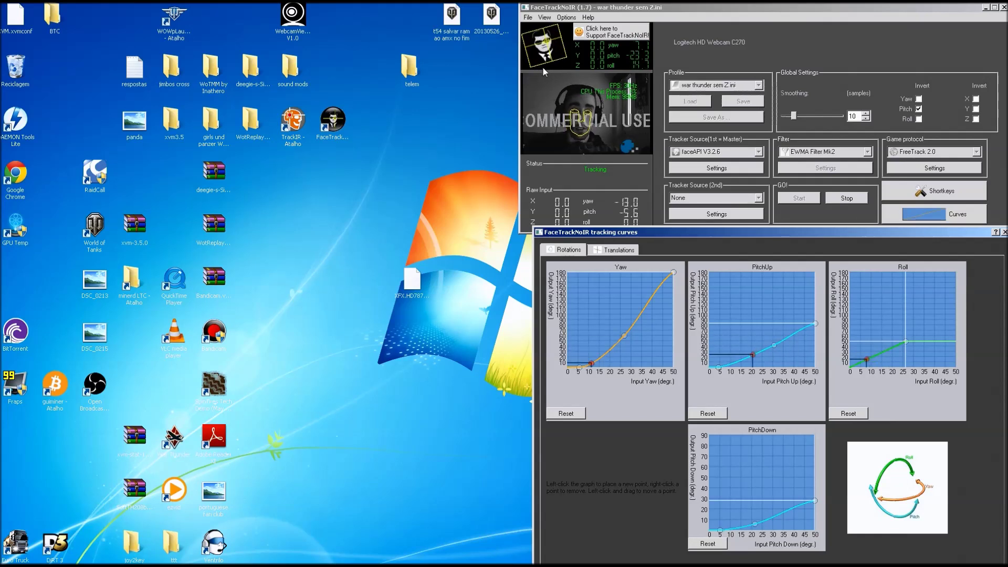
pyautogui.press('Home')
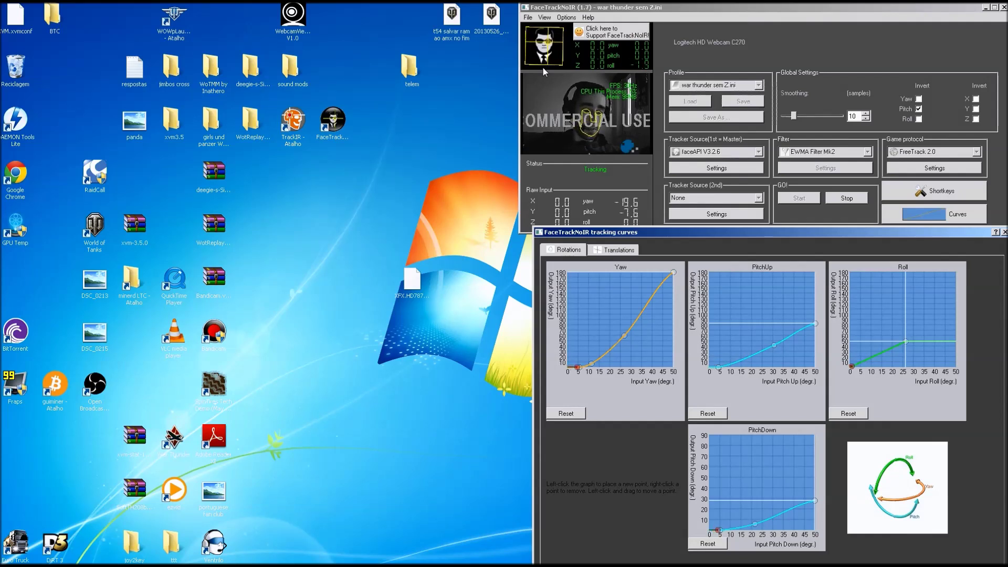
pyautogui.click(891, 246)
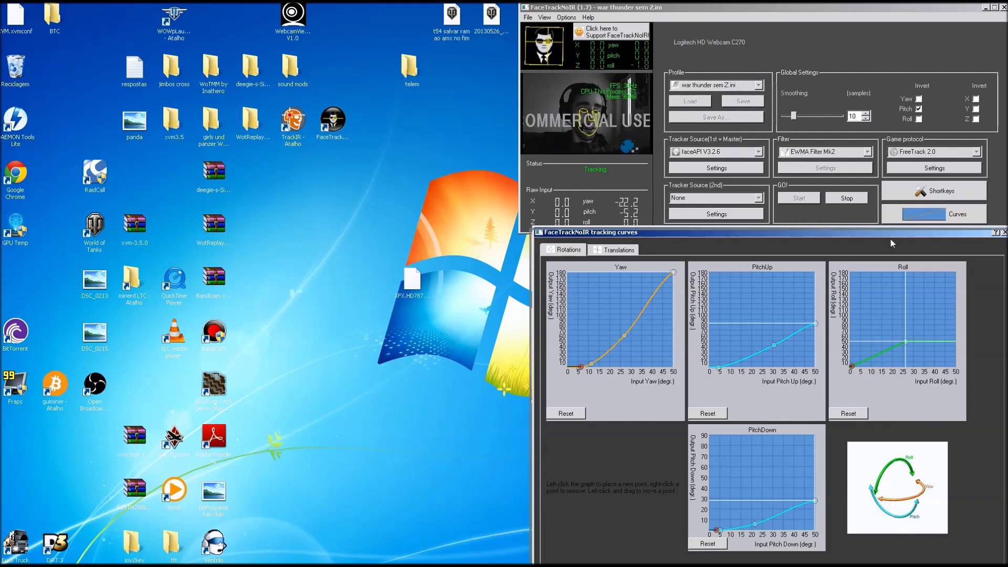
pyautogui.moveTo(890, 239); pyautogui.dragTo(885, 246)
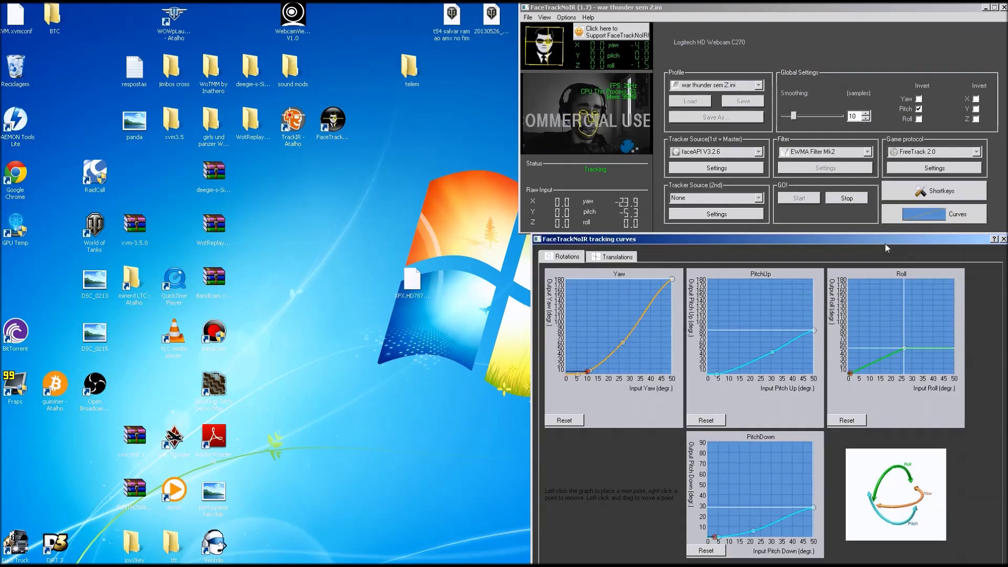
pyautogui.moveTo(749, 241)
pyautogui.mouseDown()
pyautogui.moveTo(748, 250)
pyautogui.moveTo(742, 237)
pyautogui.mouseUp()
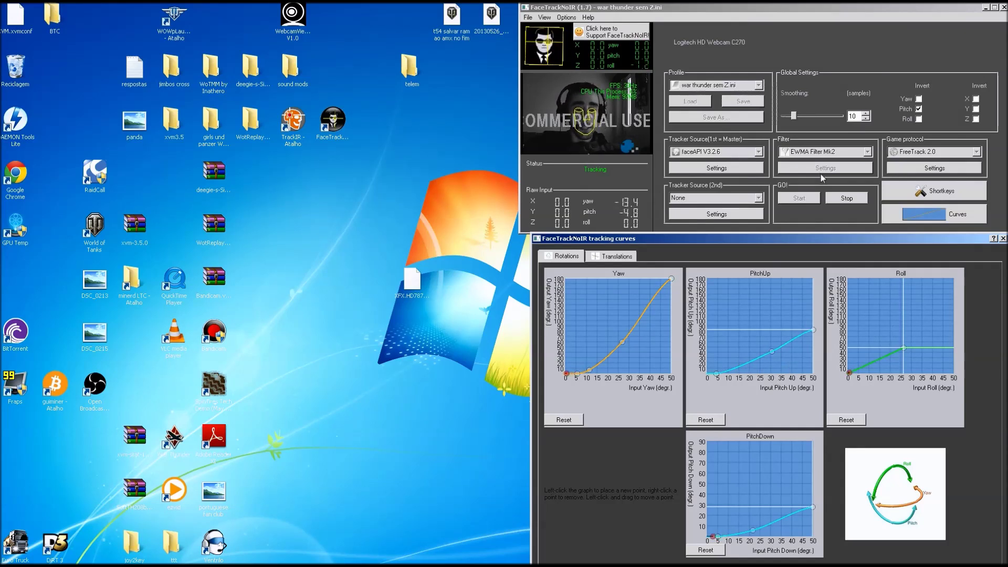
# Check which axes are enabled in the faceAPI tracker settings and close them without saving
pyautogui.click(748, 170)
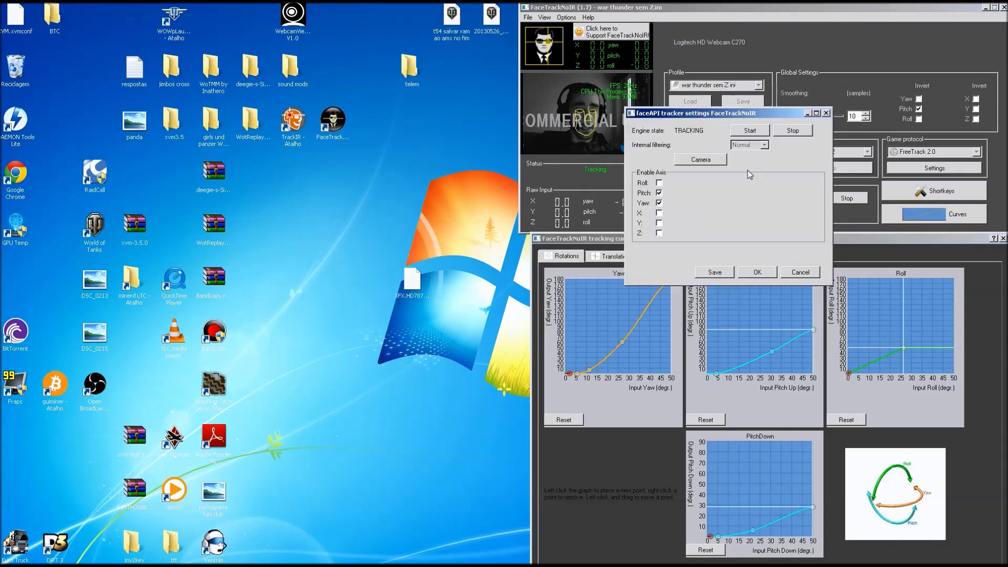
pyautogui.click(828, 110)
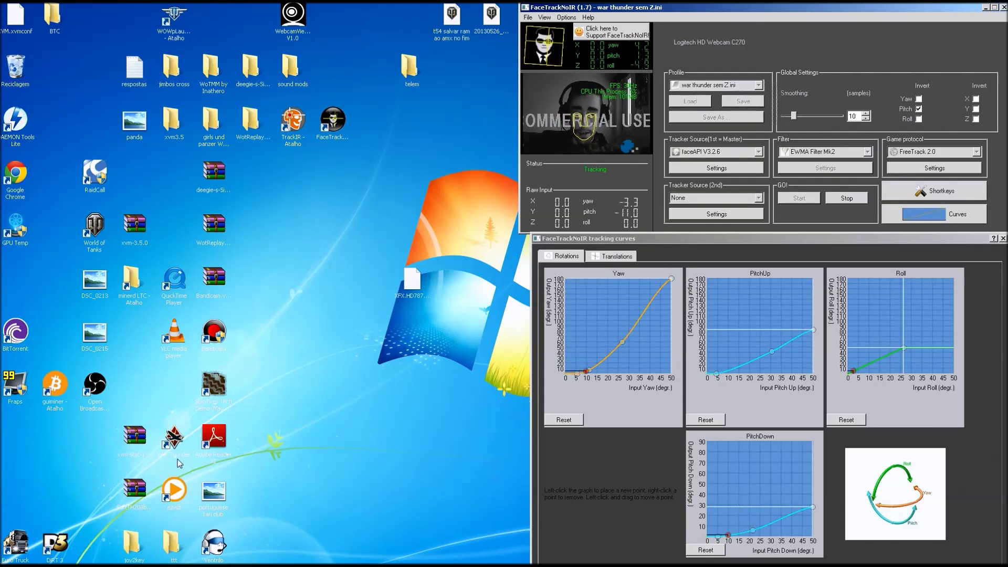
# Launch War Thunder beside the FaceTrackNoIR windows and log in with the saved account credentials
pyautogui.click(173, 440)
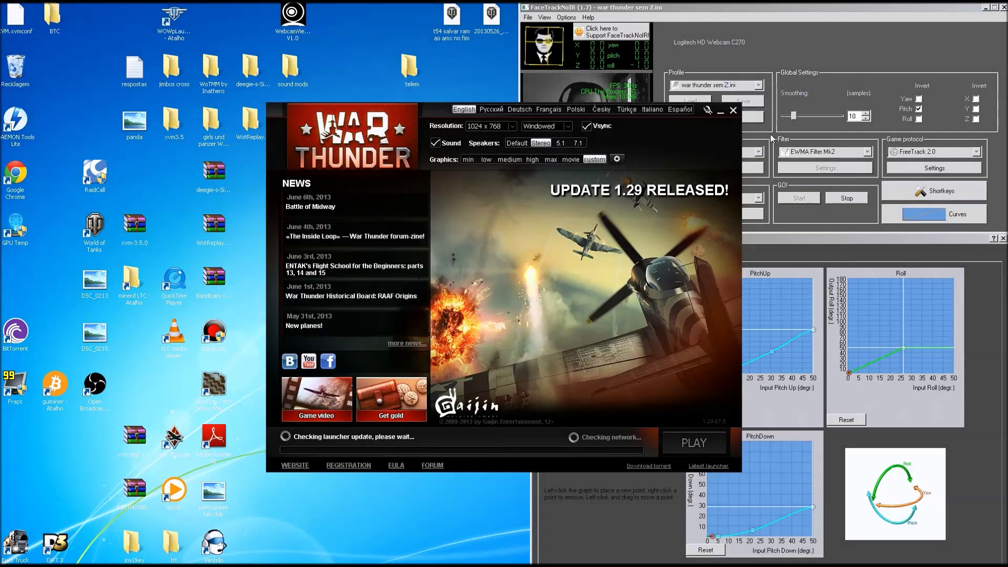
pyautogui.moveTo(437, 109); pyautogui.dragTo(234, 44)
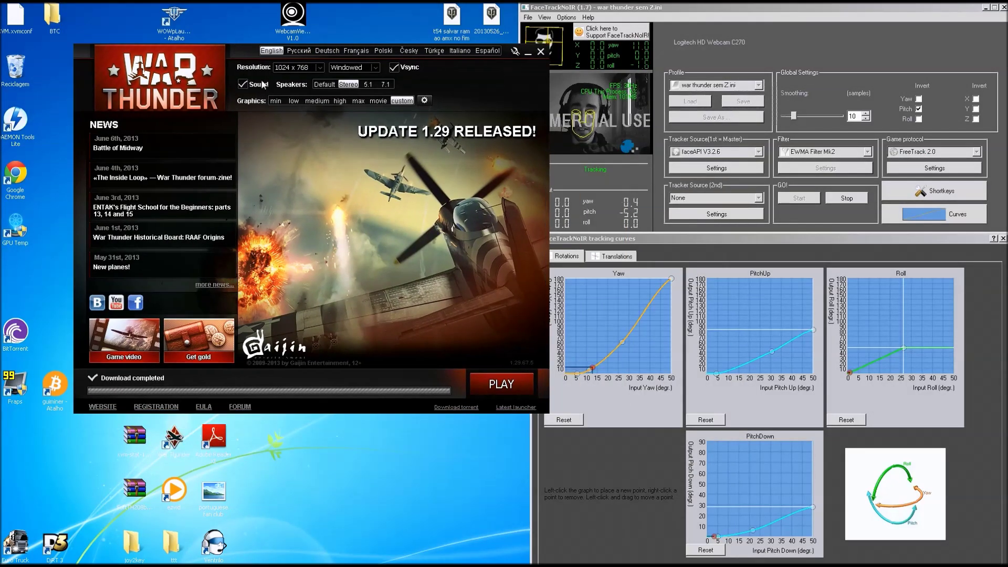
pyautogui.click(499, 389)
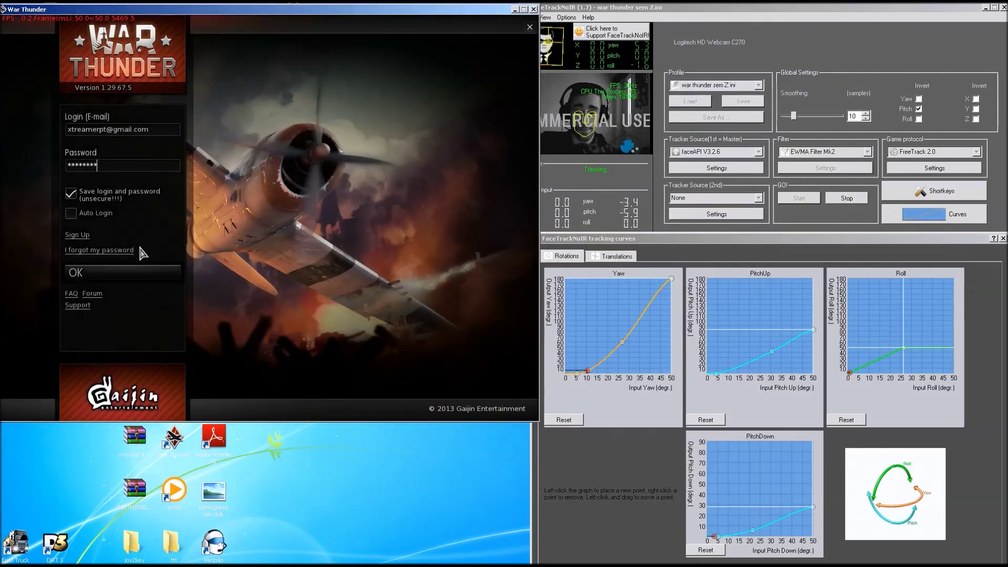
pyautogui.click(129, 274)
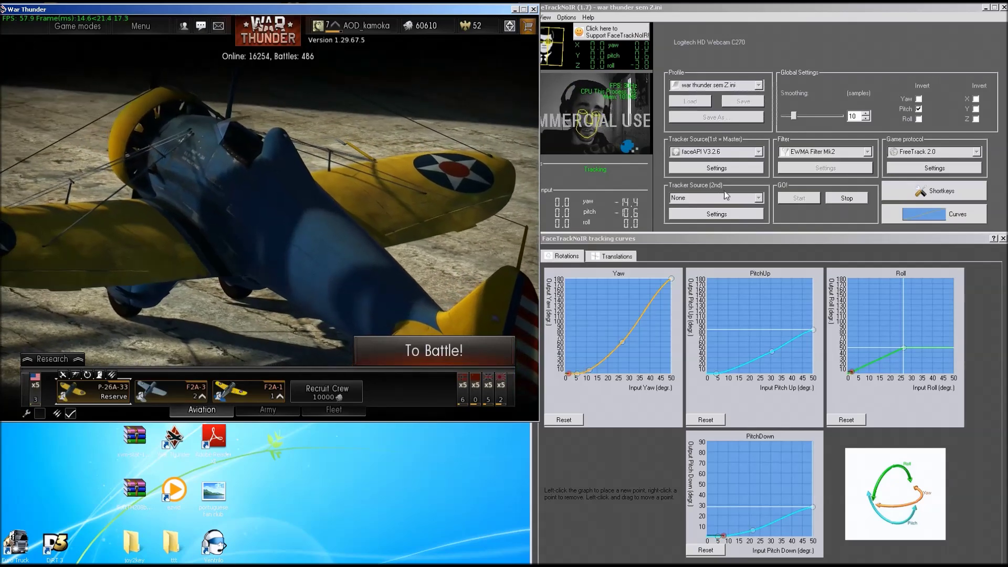
# Reopen FaceTrackNoIR's faceAPI tracker settings, review the Roll, Pitch, Yaw and X/Y/Z axes, and accept them
pyautogui.click(717, 168)
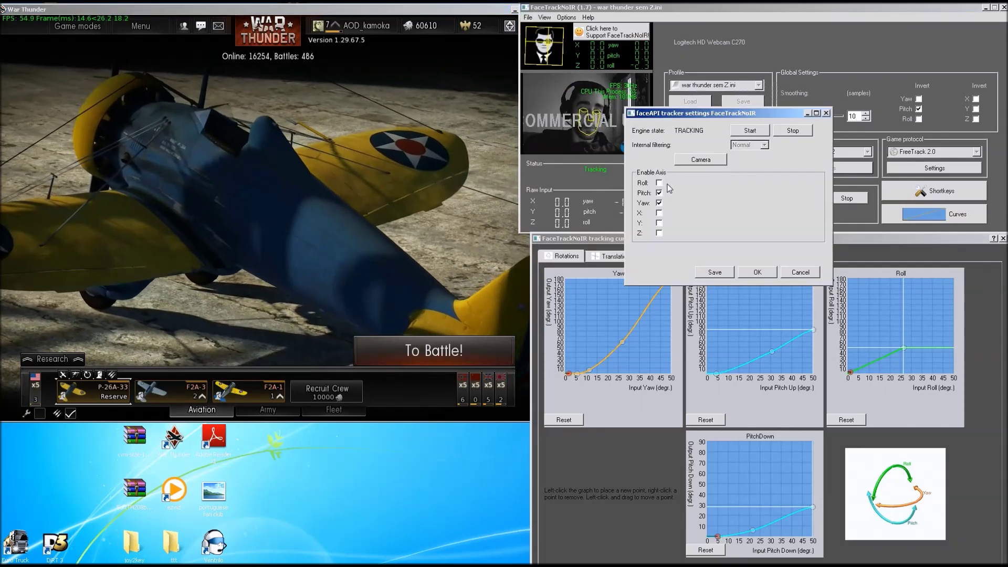
pyautogui.moveTo(687, 112); pyautogui.dragTo(692, 159)
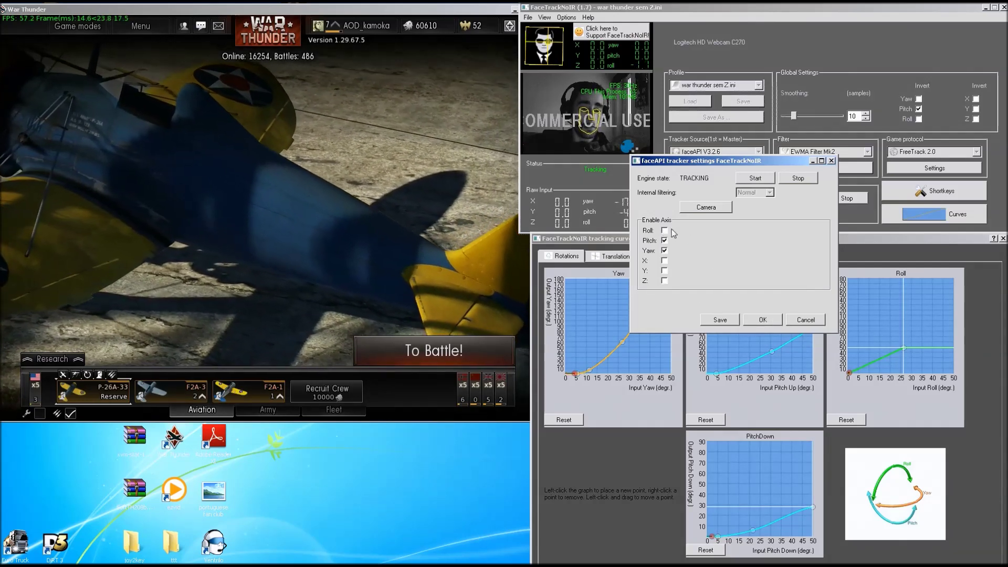
pyautogui.click(774, 319)
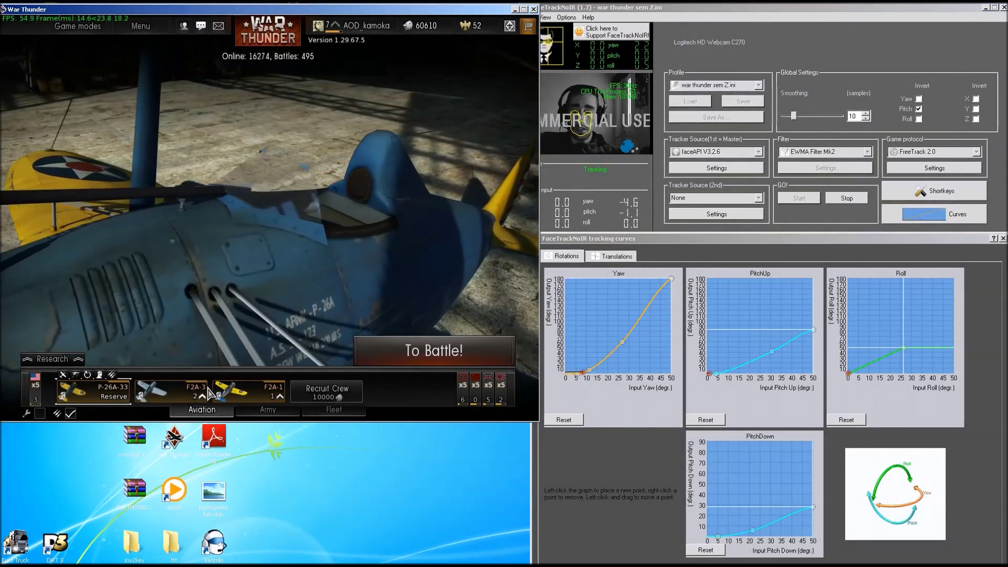
# Start a War Thunder test flight with the F2A-3 at Historical Battles difficulty
pyautogui.click(187, 390)
pyautogui.click(212, 322)
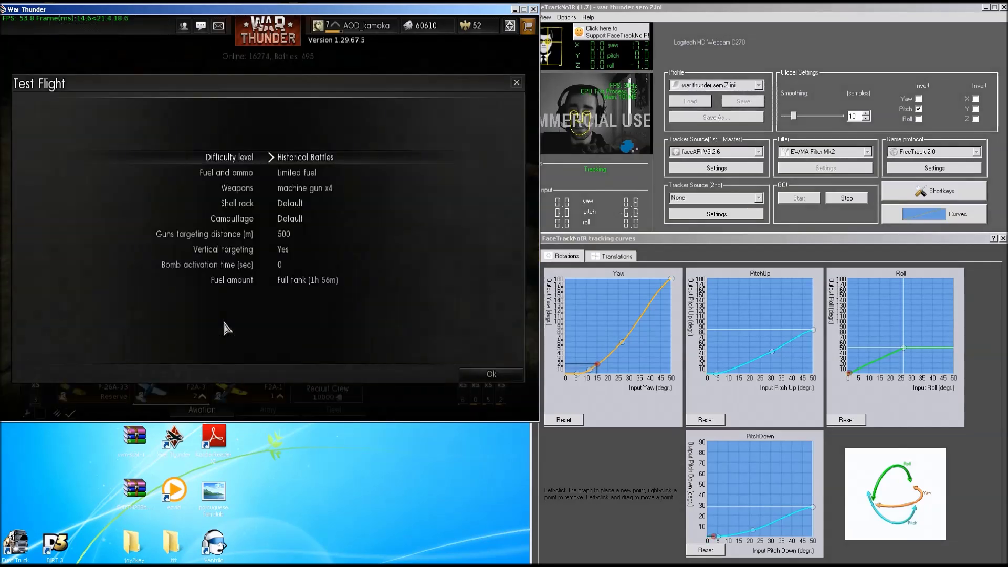
pyautogui.click(480, 375)
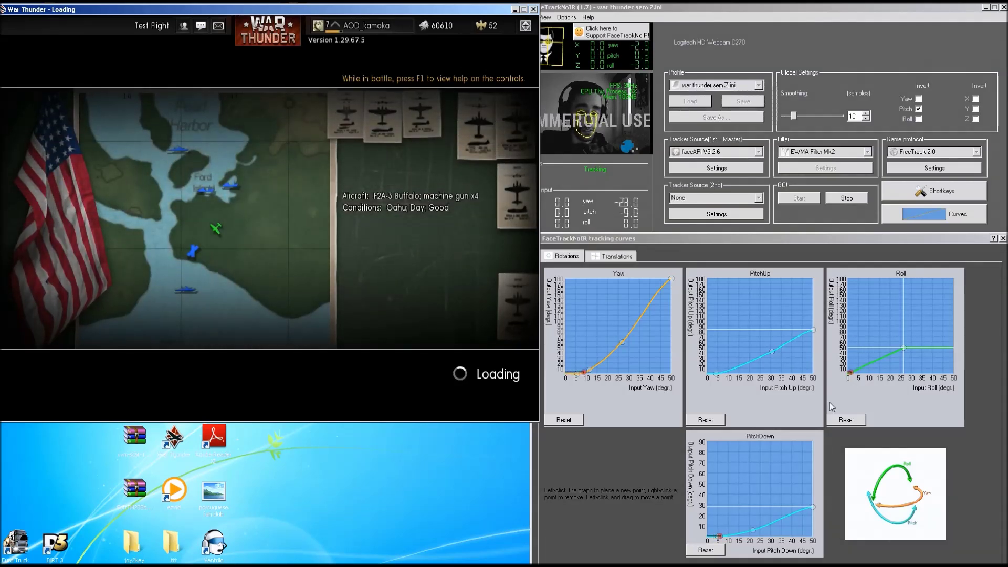
# Compare the translation and rotation tracking curves in FaceTrackNoIR, ending on the rotation curves
pyautogui.click(632, 256)
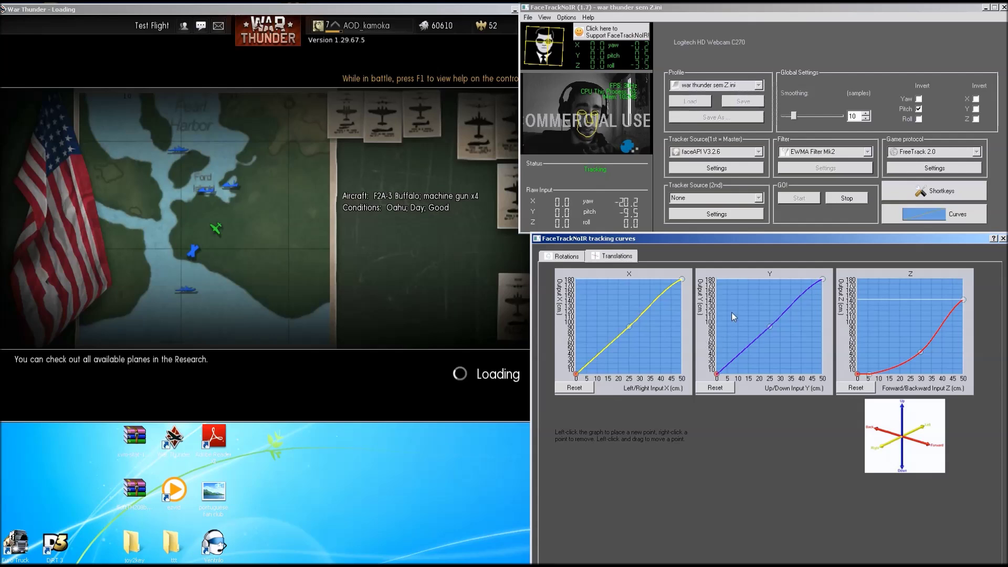
pyautogui.click(561, 258)
pyautogui.click(596, 258)
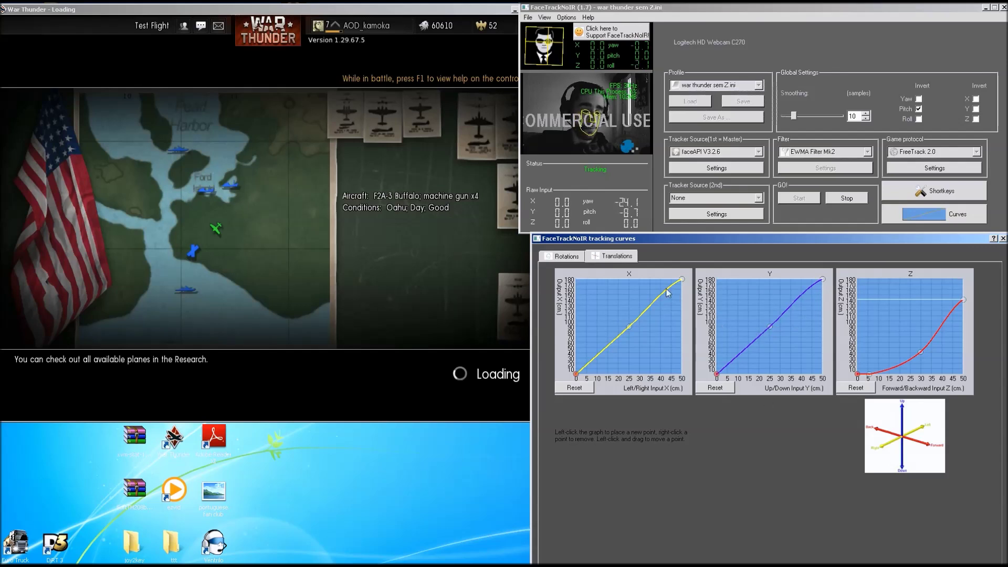
pyautogui.click(564, 257)
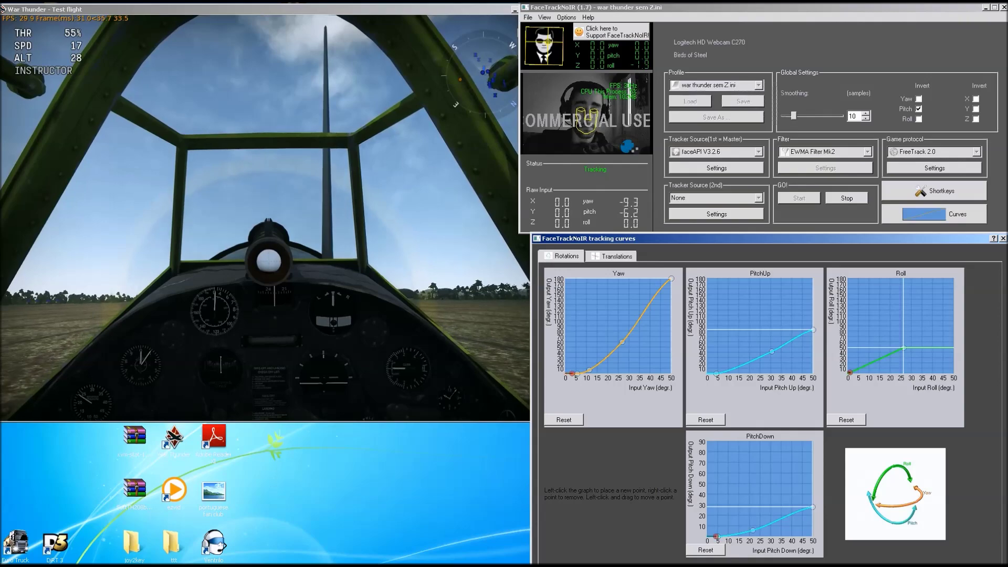
# Switch to the War Thunder test flight, cut the aircraft's throttle and brake to a stop
pyautogui.hotkey('alt', 'Tab')
pyautogui.press('s')
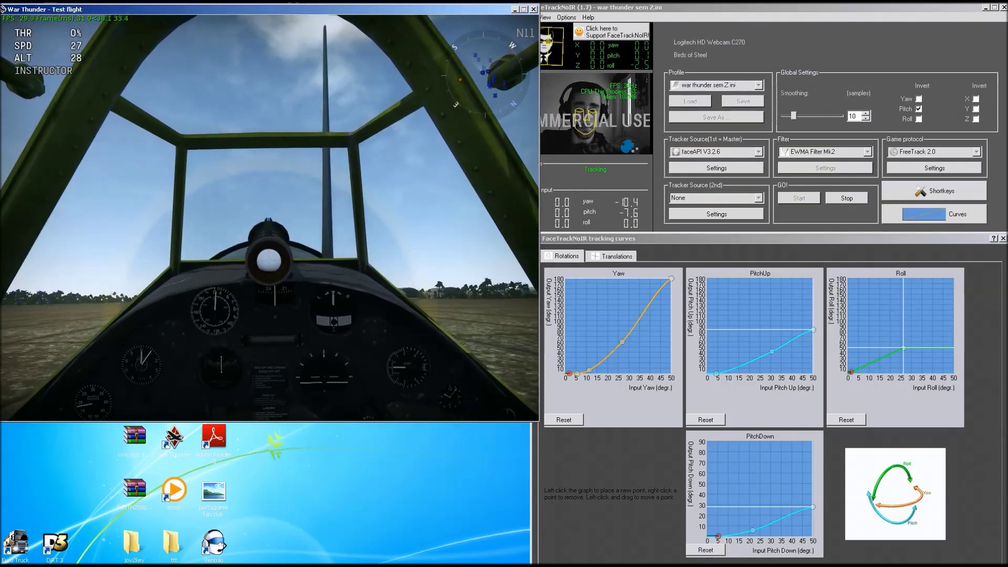
pyautogui.press('s')
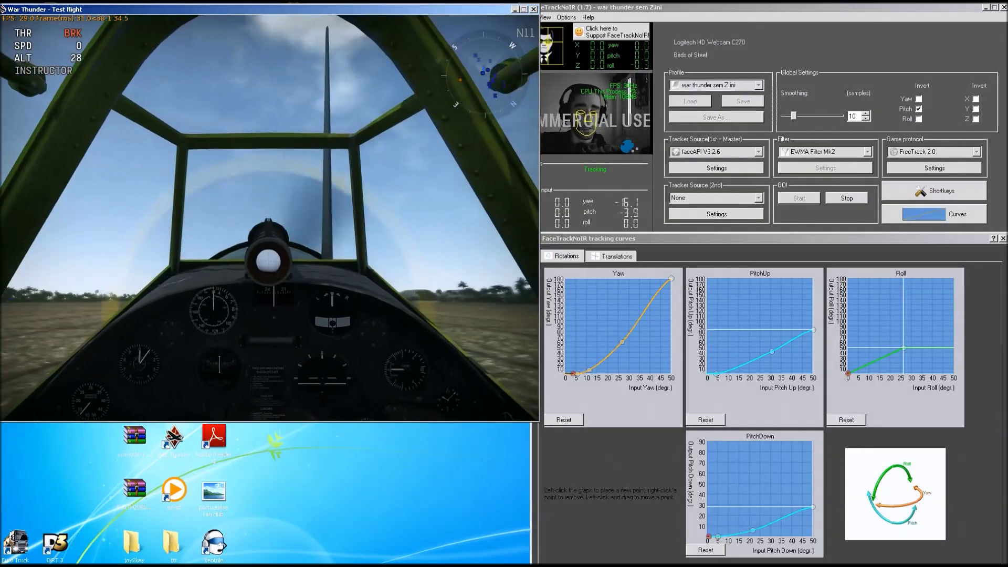
# Open War Thunder's control settings and examine the view controls, including zoom with head tracking and the head movement assignments
pyautogui.press('Escape')
pyautogui.click(282, 224)
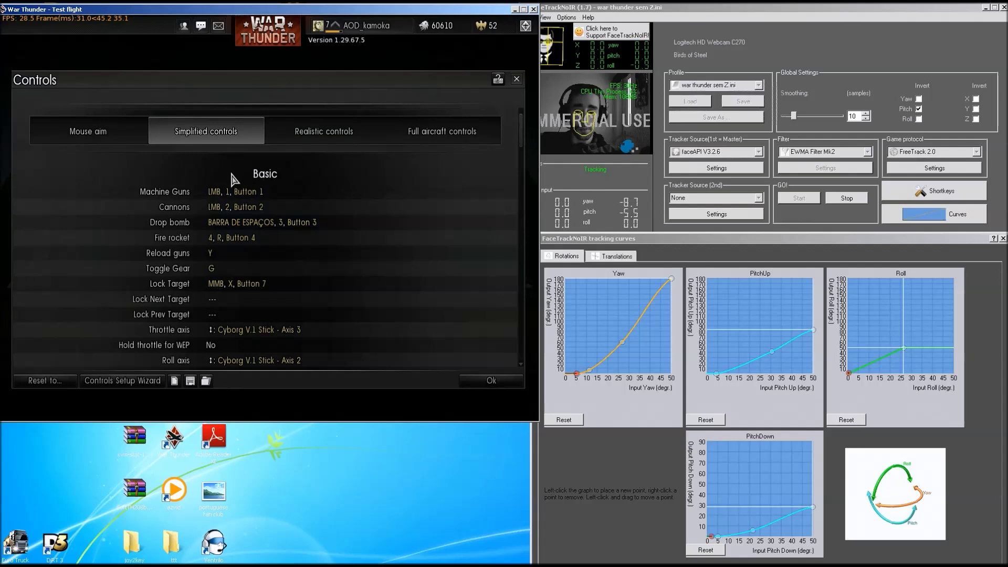
pyautogui.scroll(-5, 252, 217)
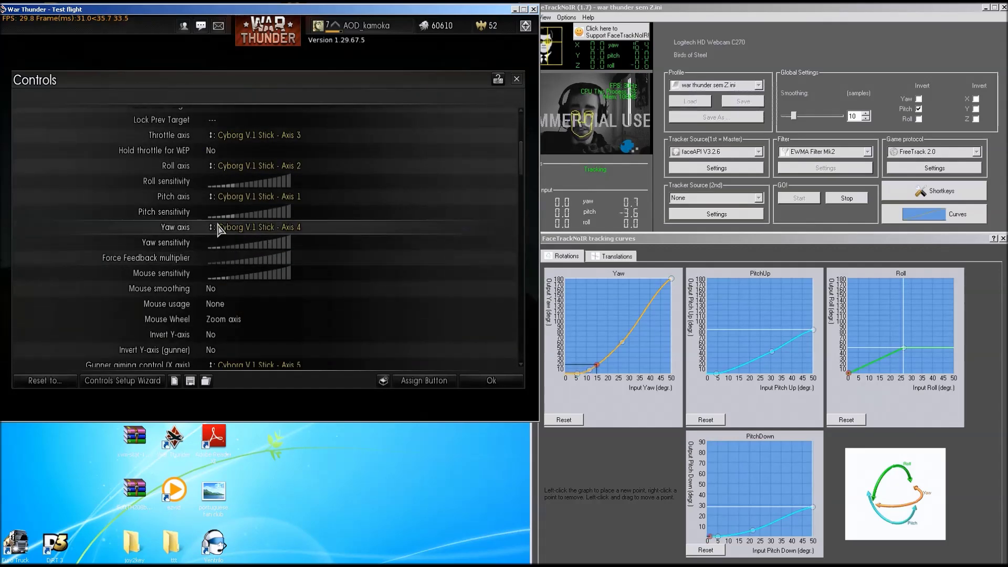
pyautogui.scroll(-5, 239, 293)
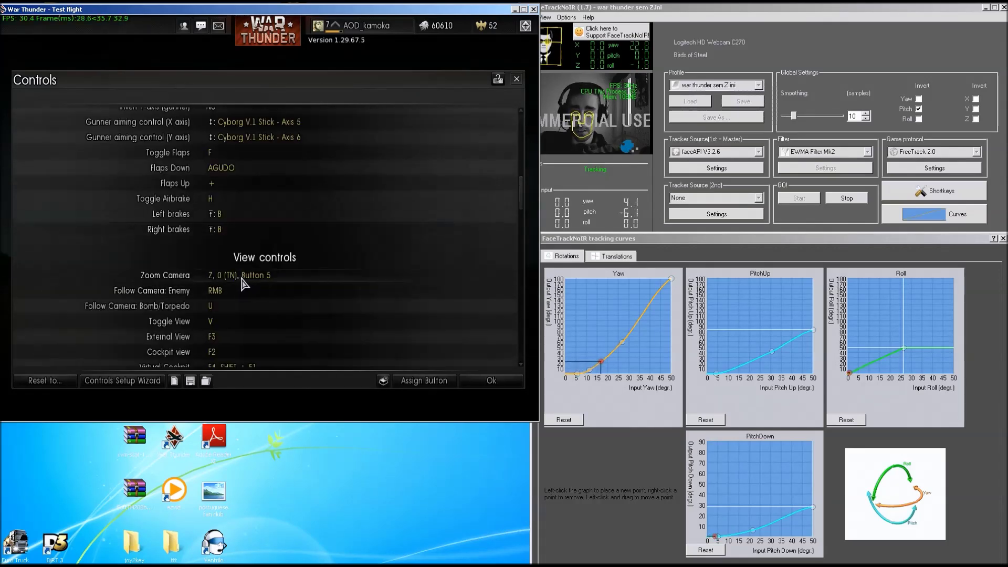
pyautogui.scroll(-5, 244, 282)
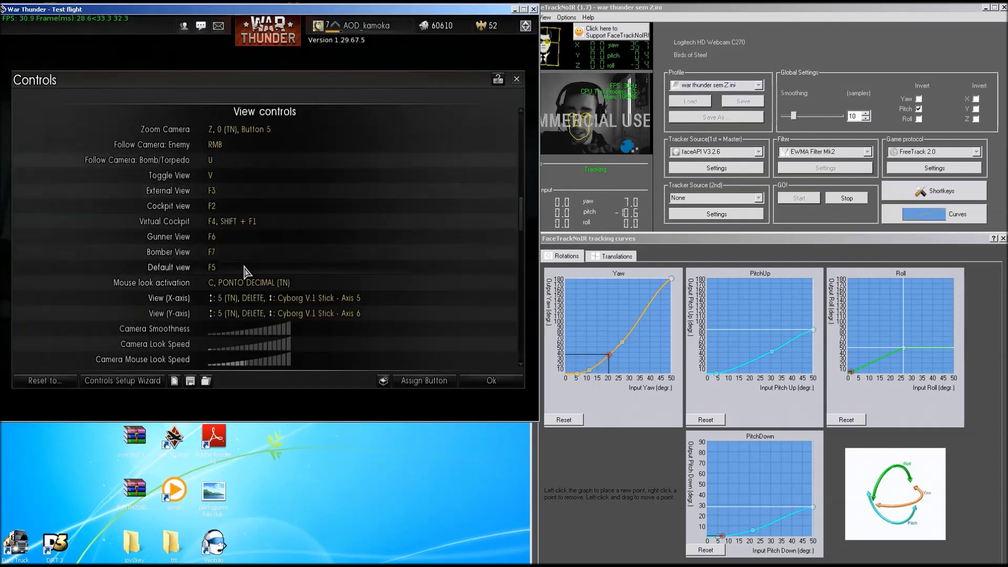
pyautogui.scroll(-5, 256, 297)
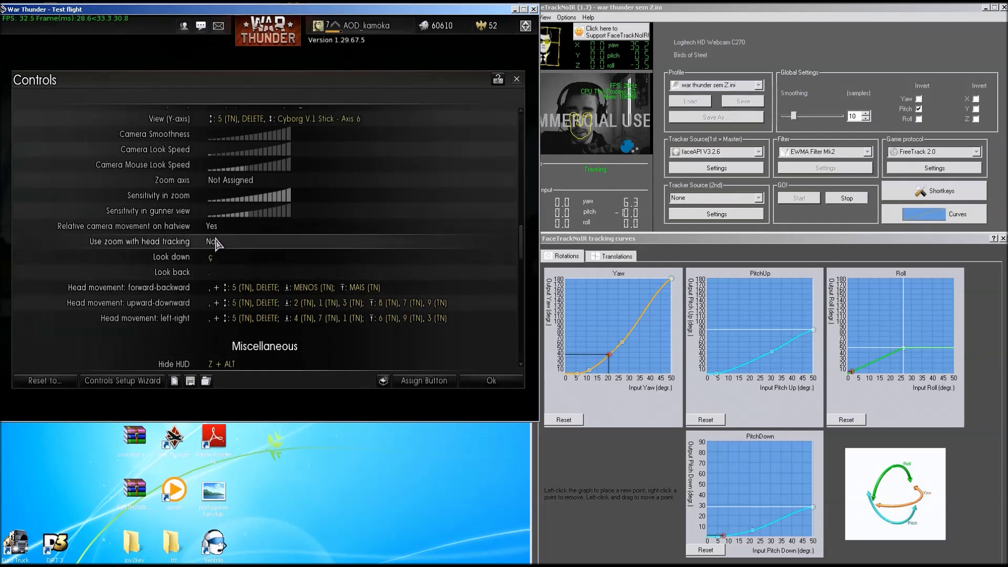
pyautogui.scroll(3, 212, 242)
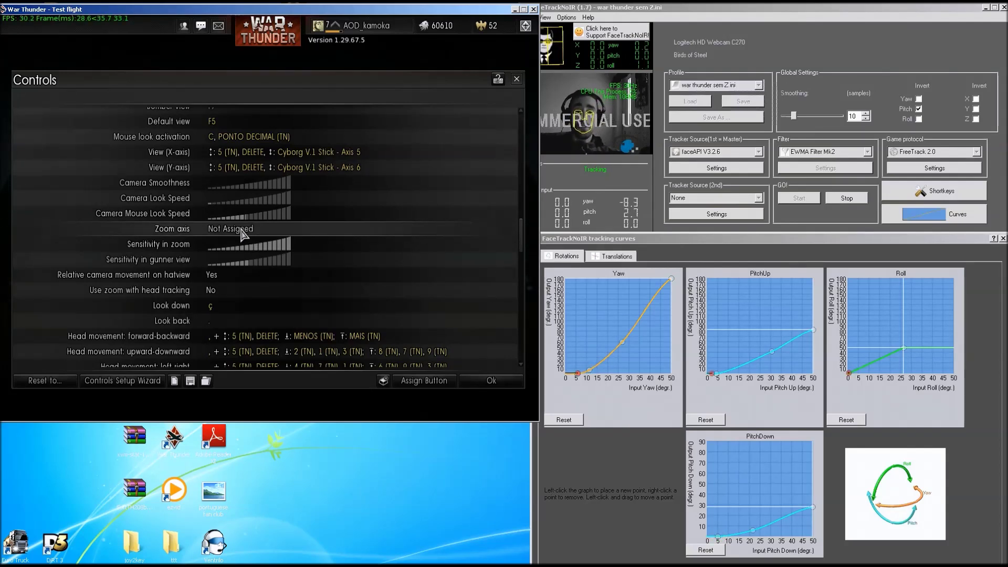
pyautogui.scroll(-3, 244, 234)
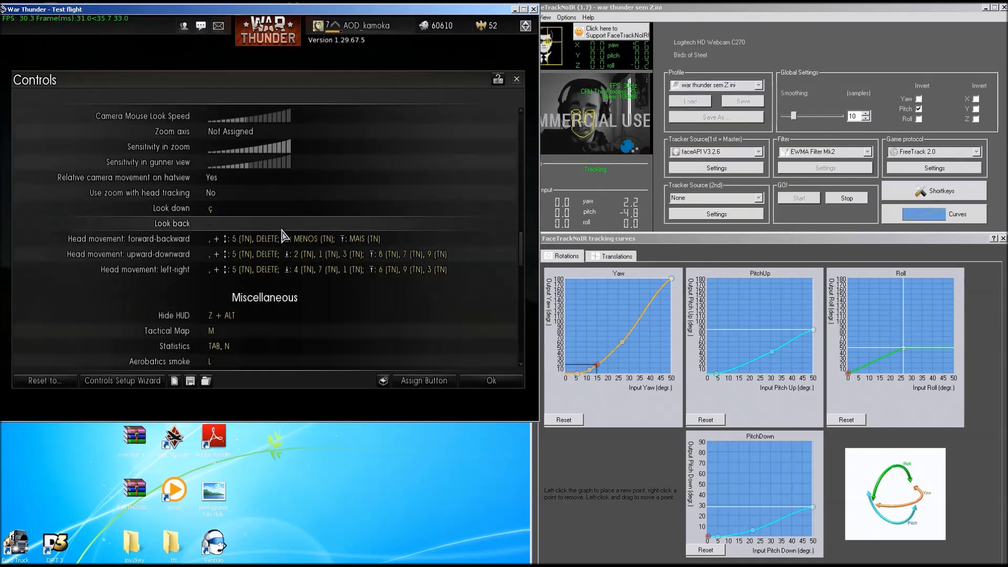
pyautogui.scroll(-3, 330, 258)
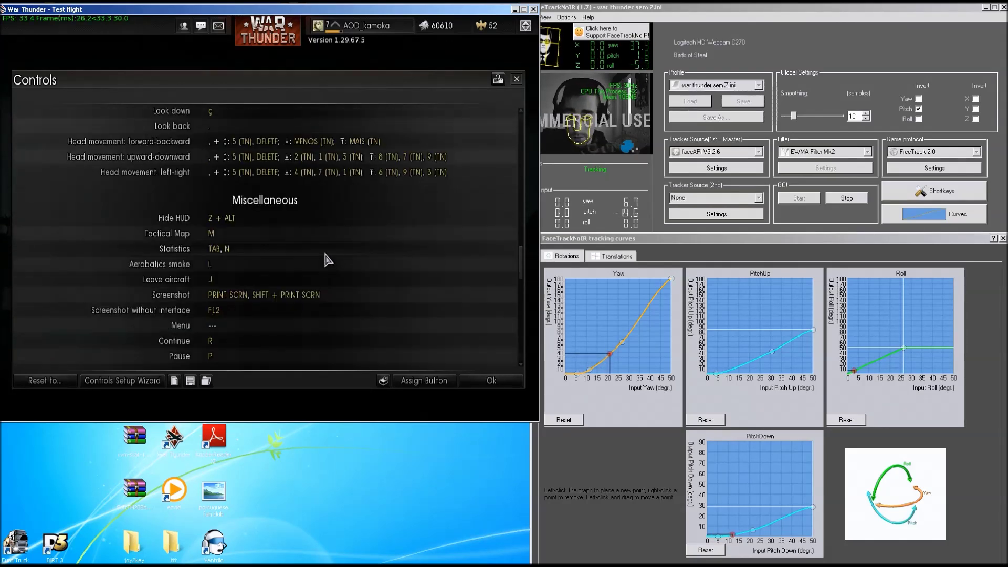
pyautogui.scroll(-2, 328, 259)
pyautogui.scroll(-2, 322, 257)
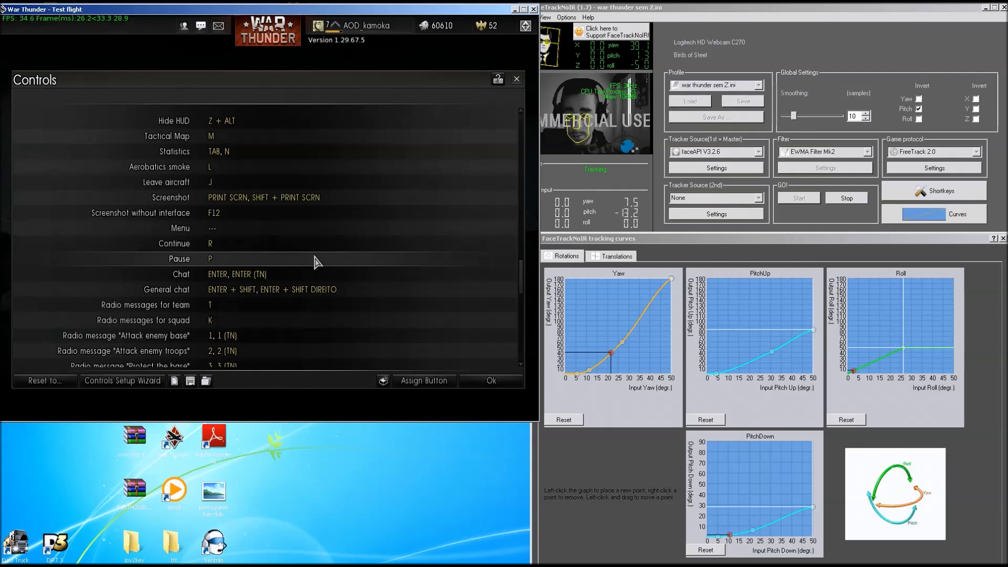
pyautogui.scroll(6, 316, 261)
pyautogui.scroll(1, 316, 262)
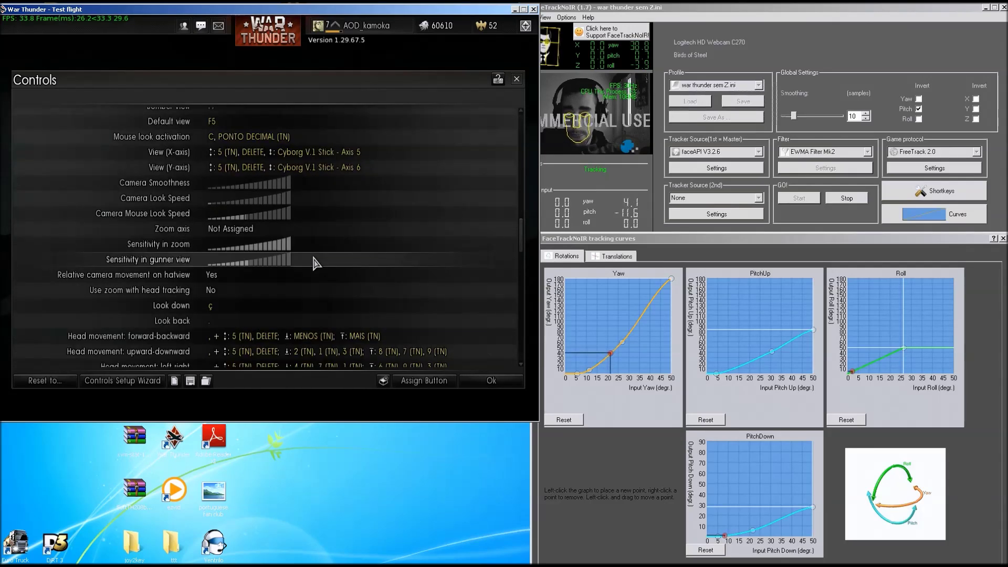
pyautogui.scroll(1, 314, 263)
pyautogui.scroll(2, 316, 264)
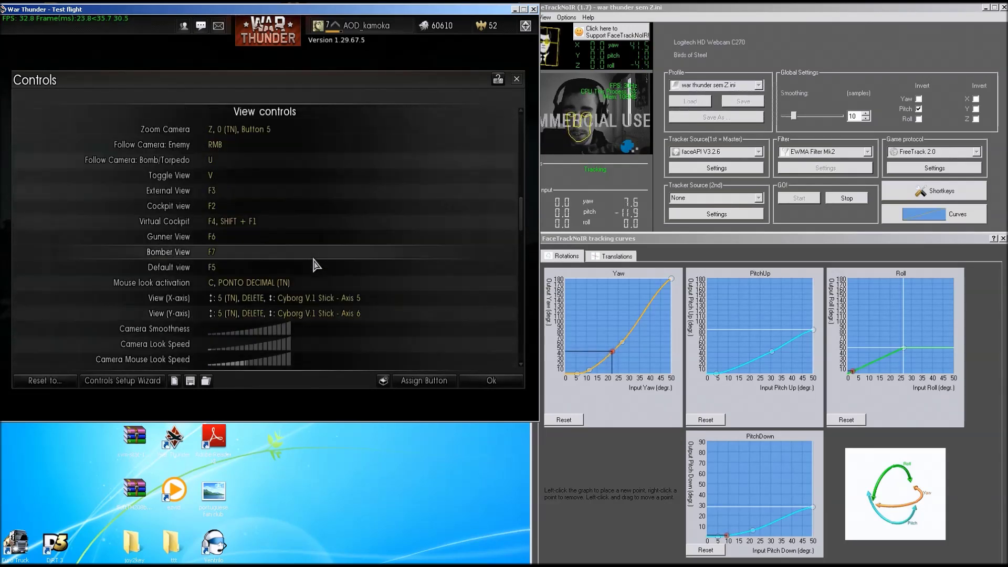
pyautogui.scroll(15, 315, 264)
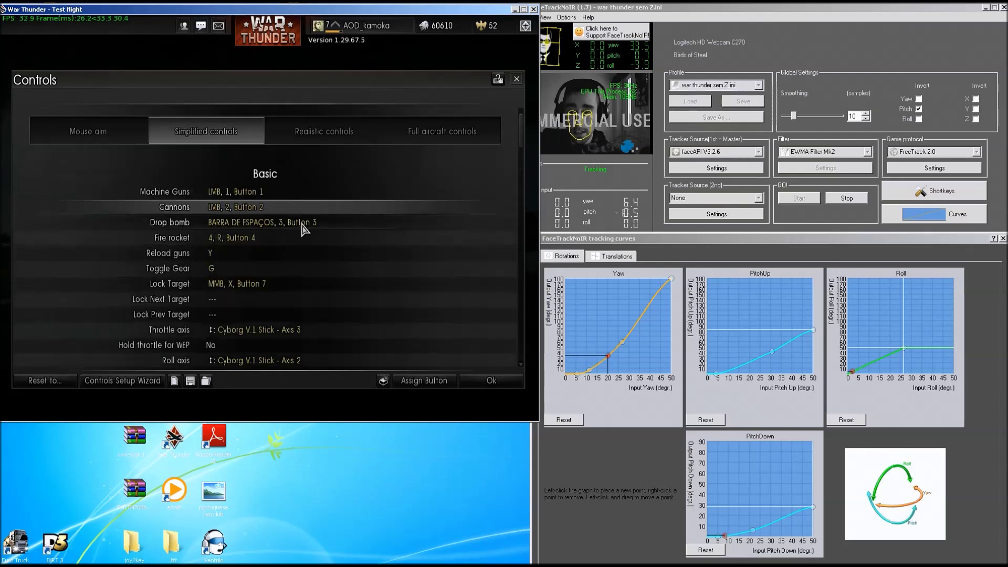
# Run the Controls Setup Wizard for Simplified controls, keeping the current assignment of every basic control
pyautogui.click(120, 381)
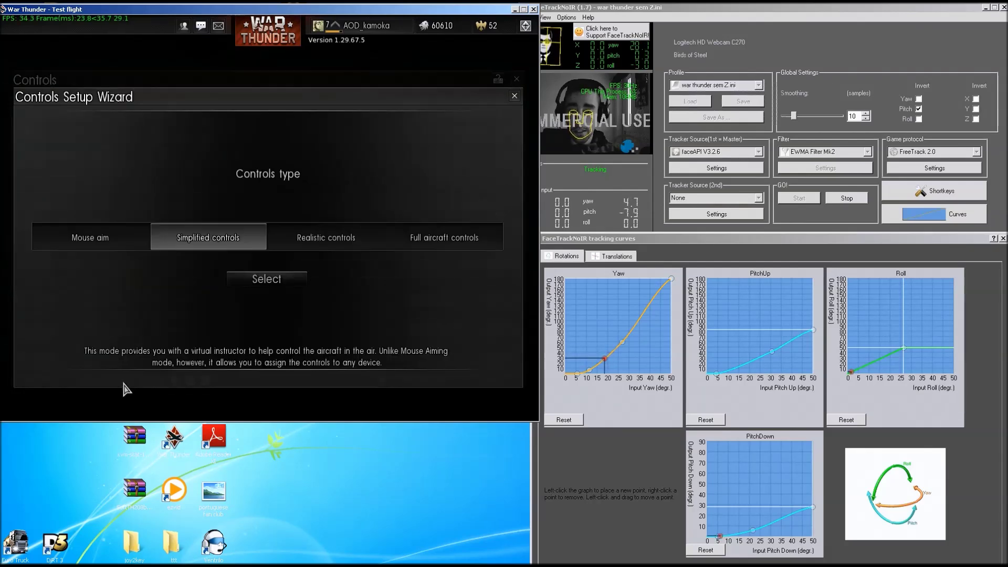
pyautogui.click(282, 285)
pyautogui.click(423, 286)
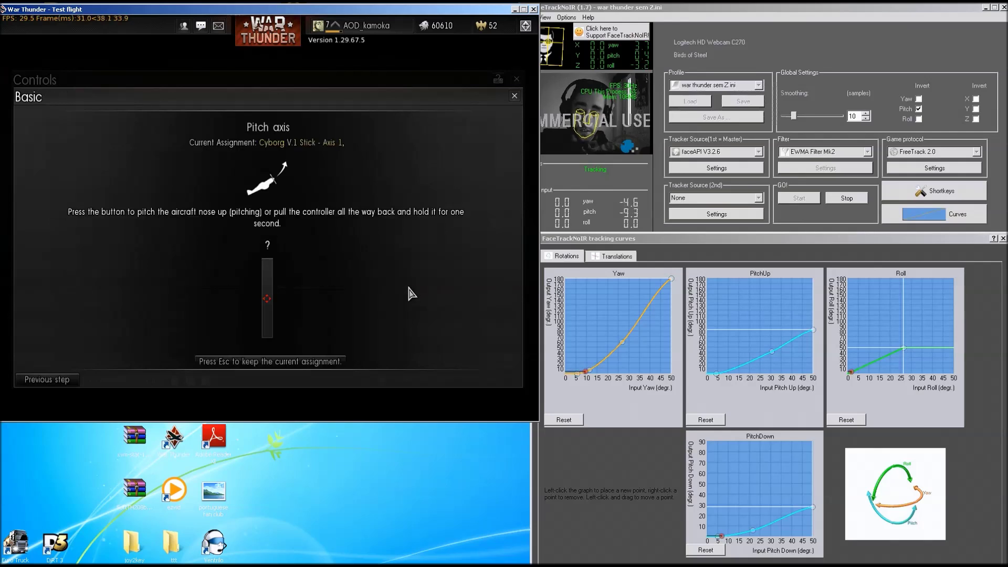
pyautogui.press('Escape')
pyautogui.press('Escape')
pyautogui.press('Escape')
pyautogui.press('Escape')
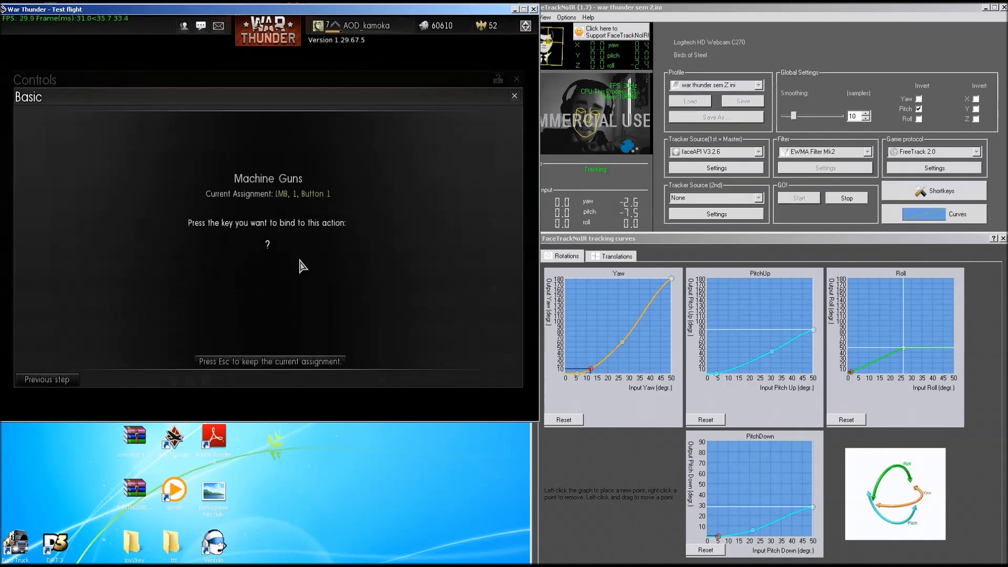
pyautogui.press('Escape')
pyautogui.press('Escape')
pyautogui.press('Escape')
pyautogui.press('Escape')
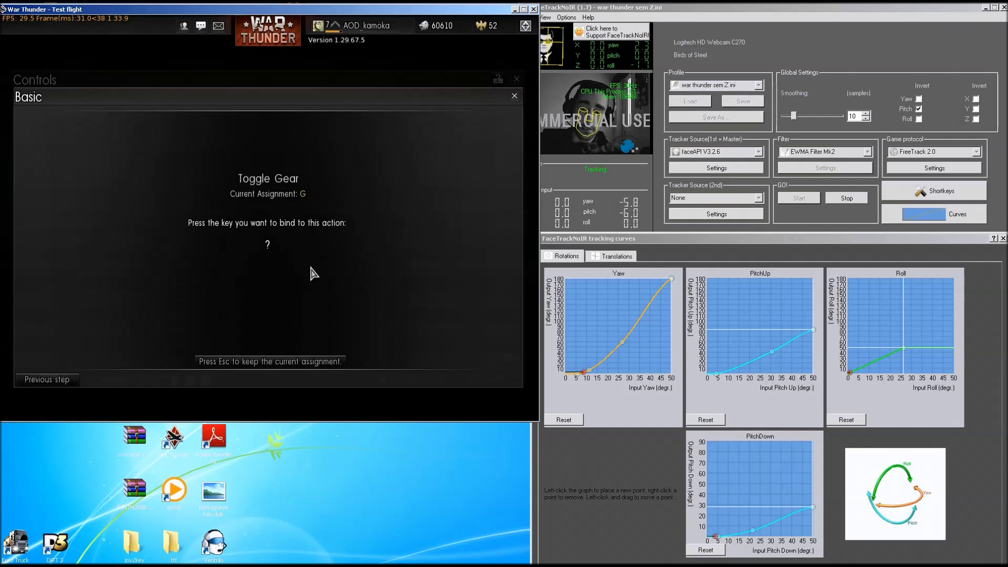
pyautogui.press('Escape')
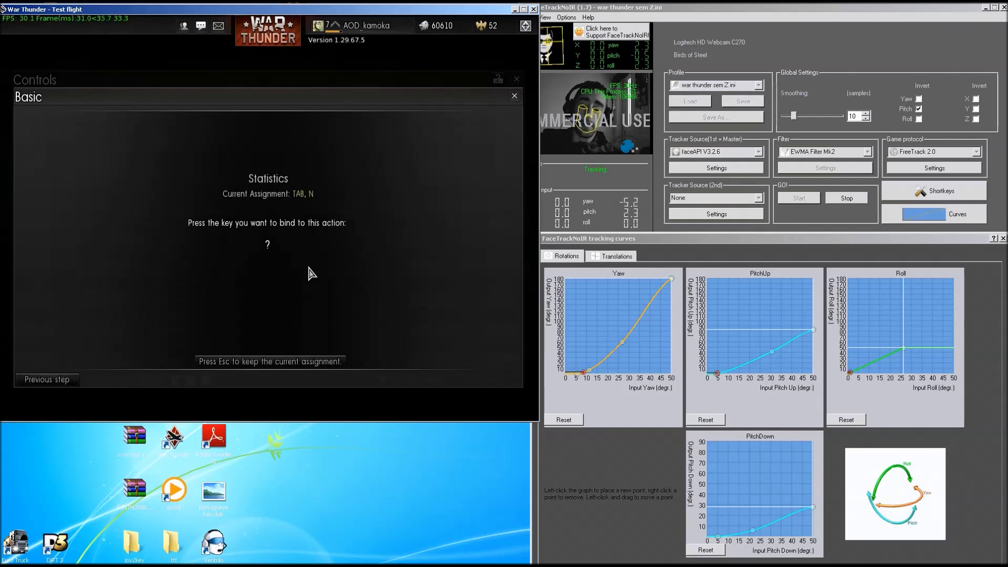
pyautogui.press('Escape')
pyautogui.press('Escape')
pyautogui.press('Escape')
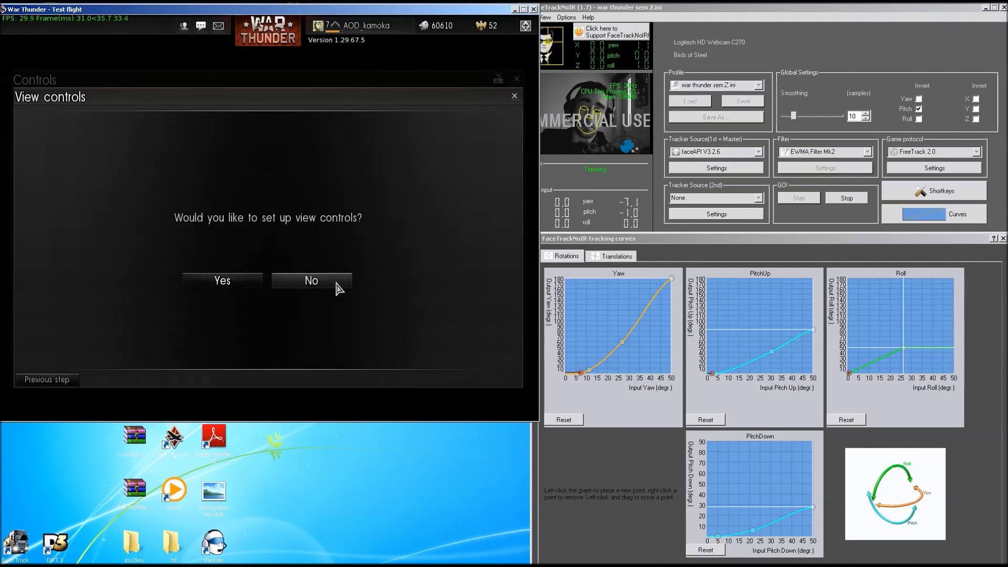
# Choose to set up view controls with Cockpit as the default view, keeping the current view axes and enabling automatic view centering
pyautogui.click(251, 284)
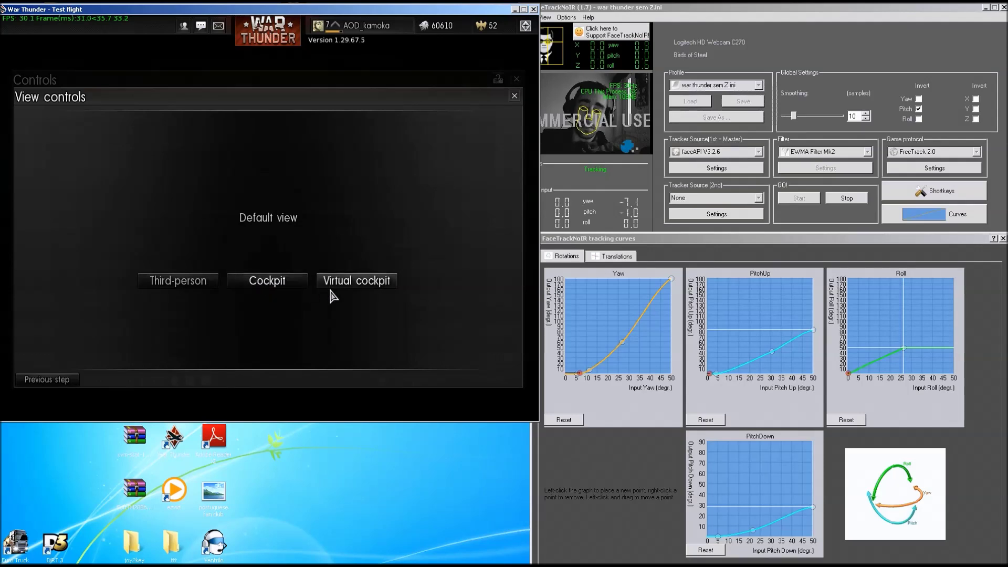
pyautogui.click(267, 282)
pyautogui.press('Escape')
pyautogui.press('Escape')
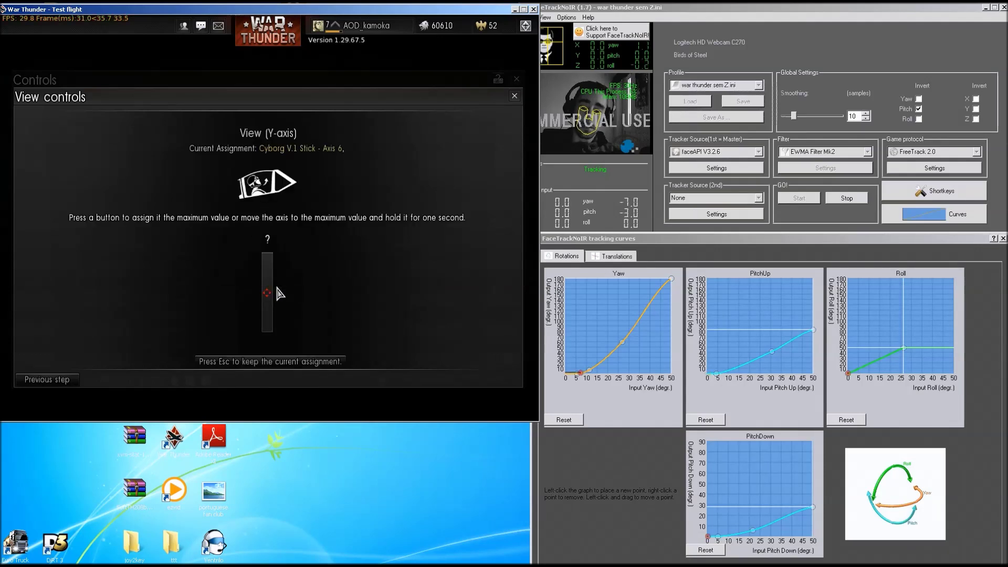
pyautogui.press('Escape')
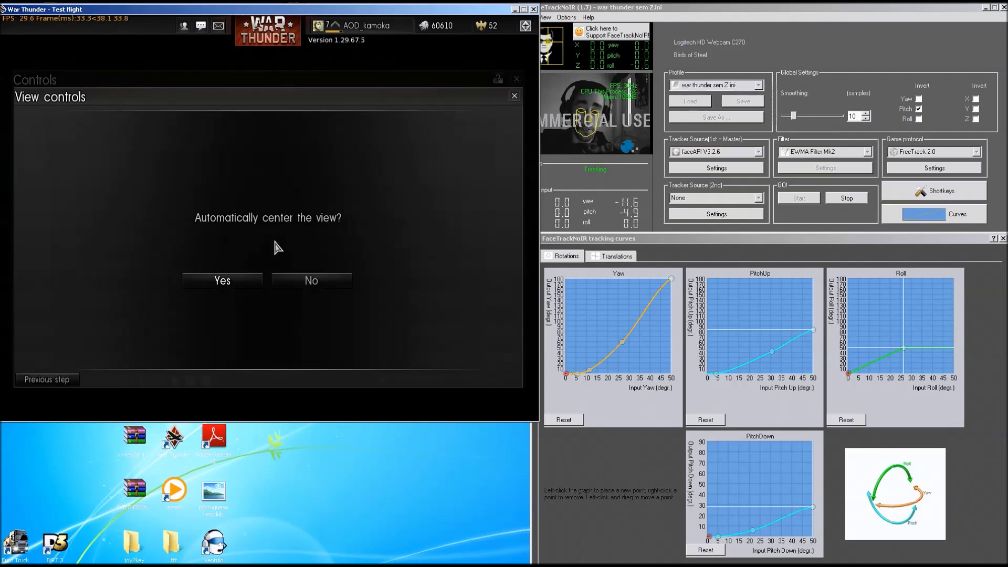
pyautogui.click(223, 281)
pyautogui.press('Escape')
pyautogui.press('Escape')
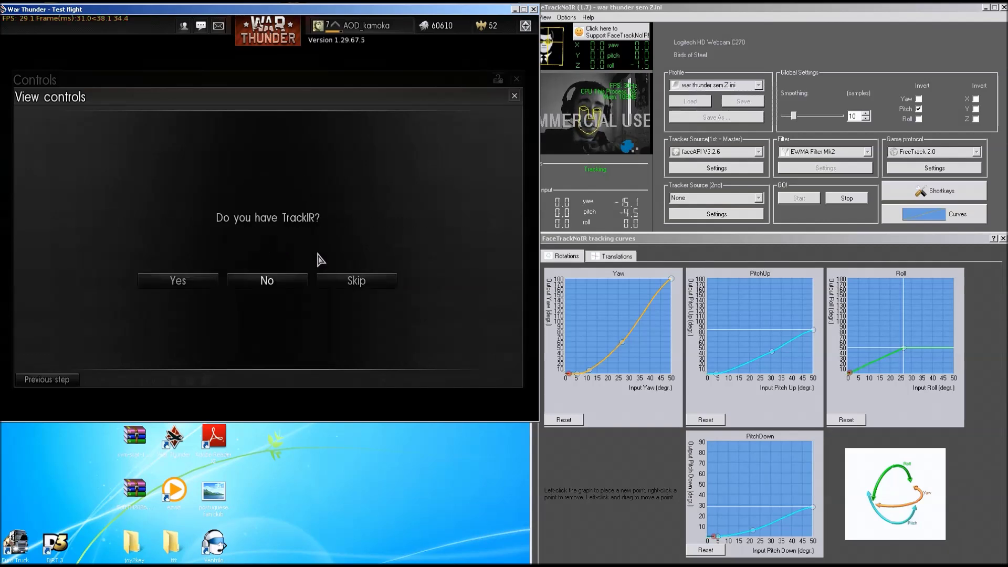
# Answer Yes to having TrackIR and No to zoom with head tracking, keeping the current brake assignments
pyautogui.click(185, 285)
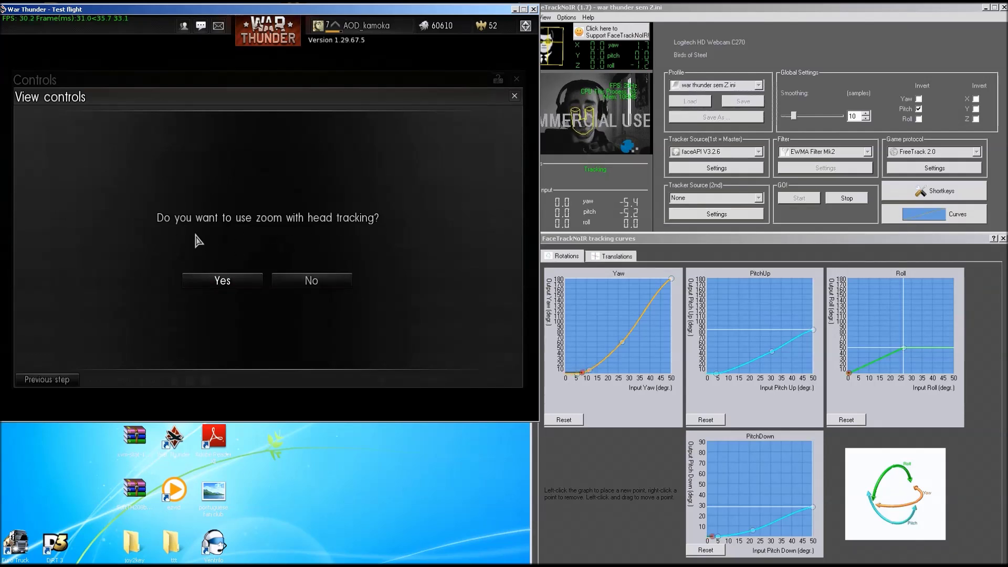
pyautogui.click(334, 281)
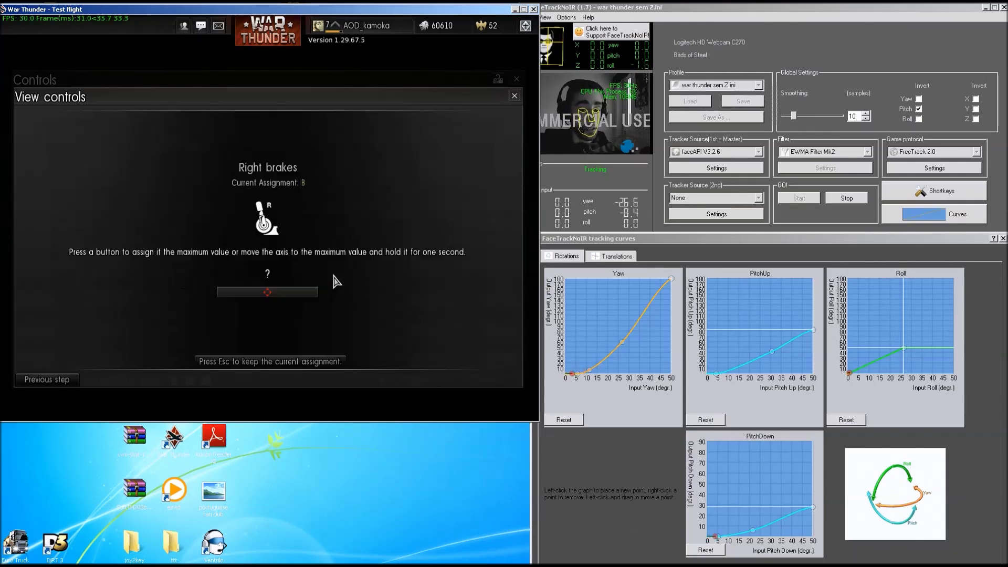
pyautogui.press('Escape')
pyautogui.press('Escape')
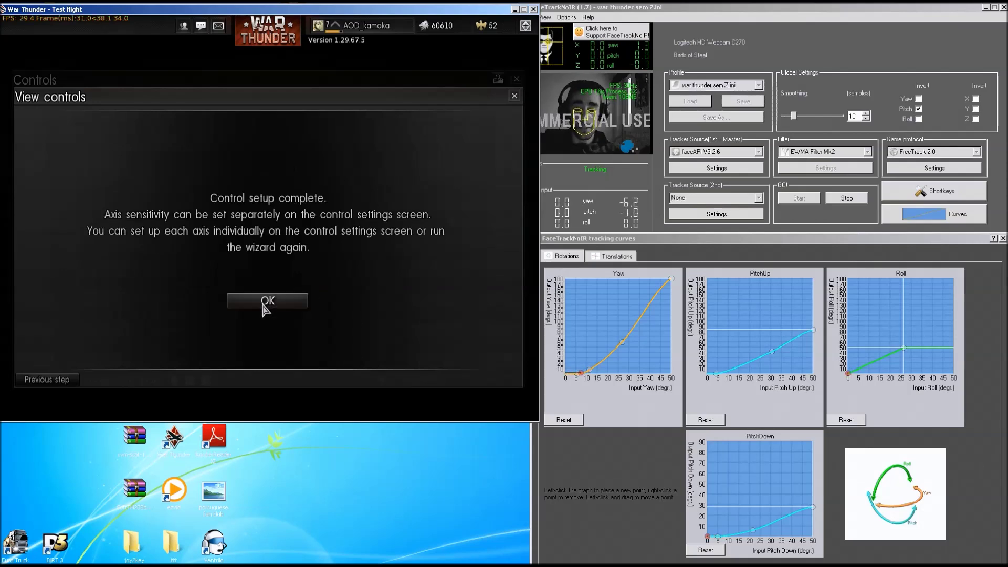
# Finish the setup wizard, accept the control settings and return to the test flight
pyautogui.click(266, 303)
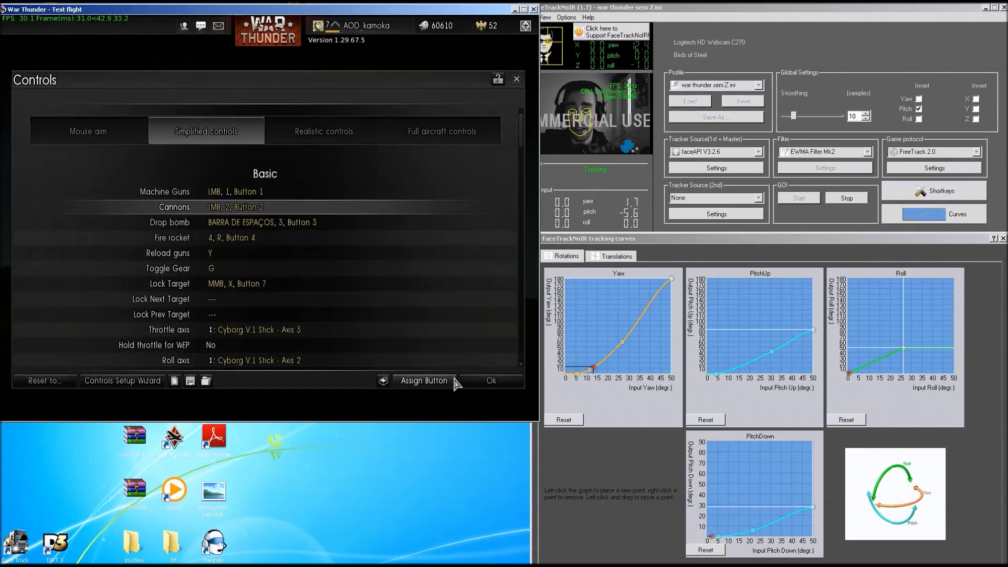
pyautogui.click(485, 388)
pyautogui.press('Escape')
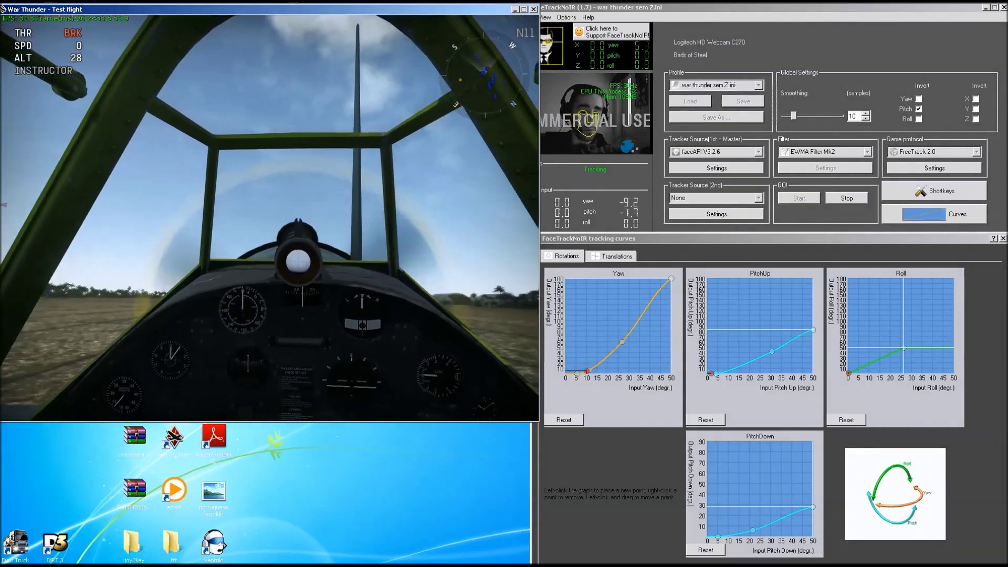
# Raise the aircraft's throttle to about 76% to get it rolling along the ground
pyautogui.press('w')
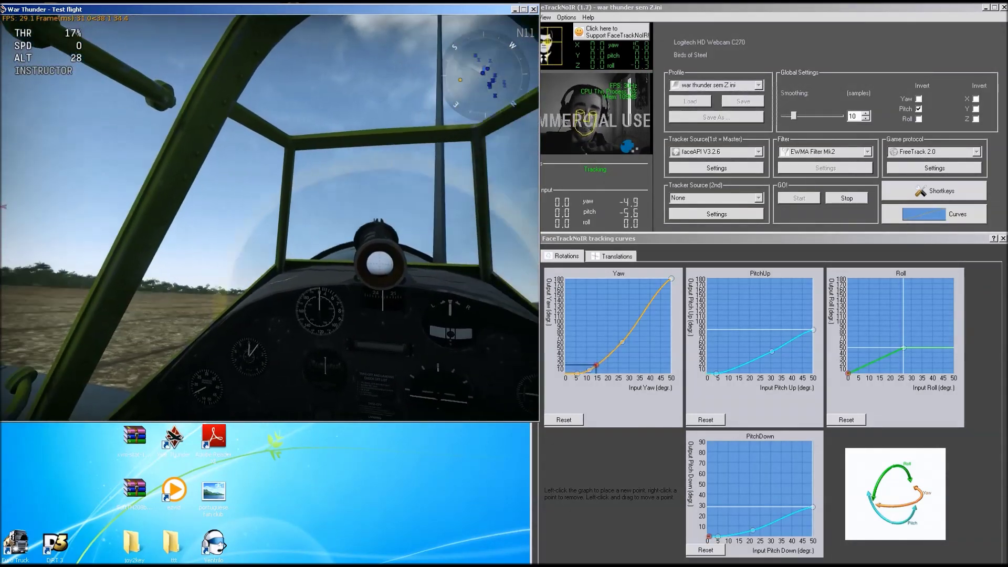
pyautogui.press('w')
pyautogui.press('w')
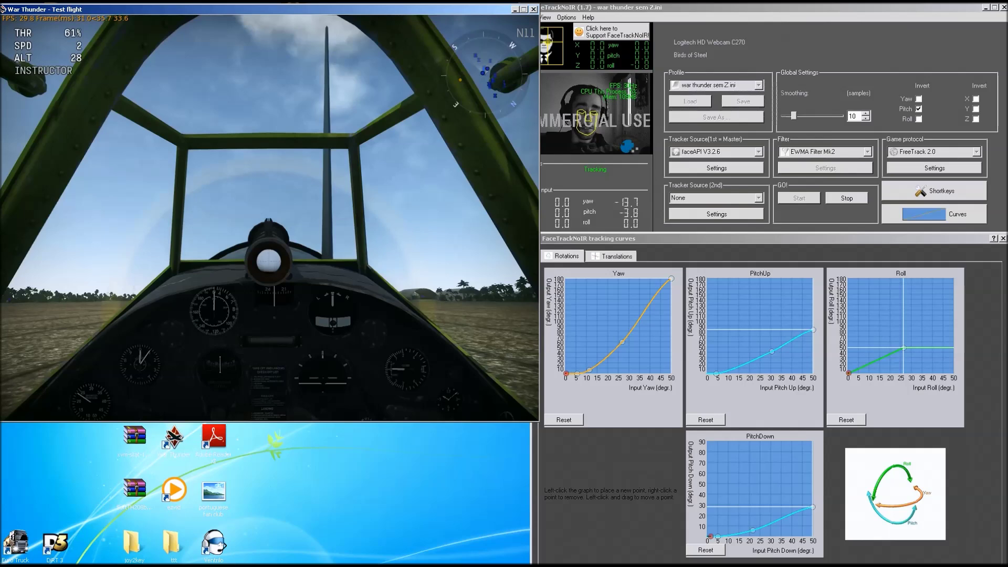
pyautogui.press('w')
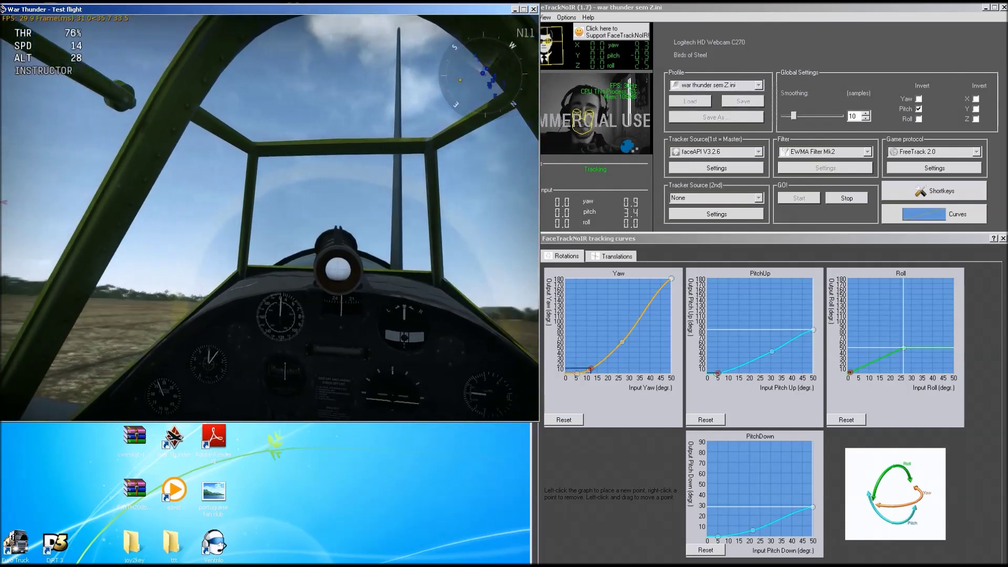